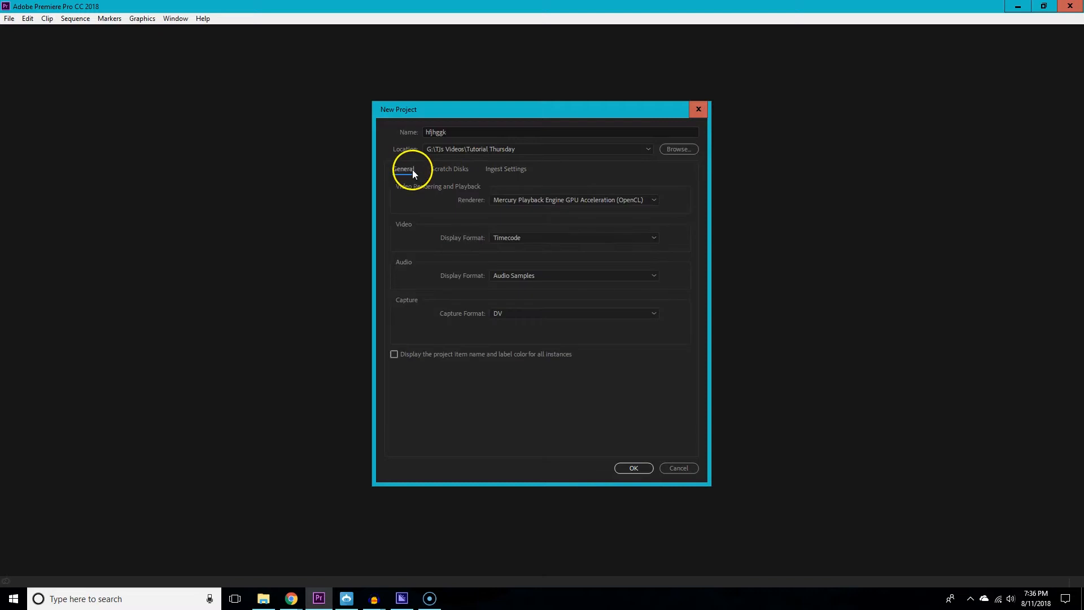
Create the project hfjhggk in the Tutorial Thursday folder with the current general settings
click(634, 466)
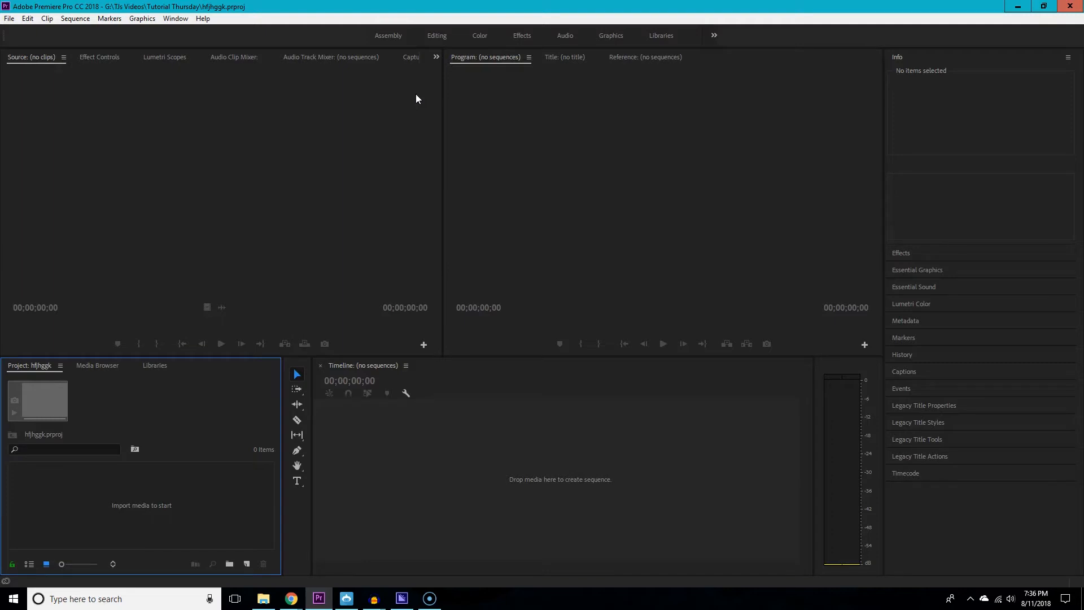
click(9, 18)
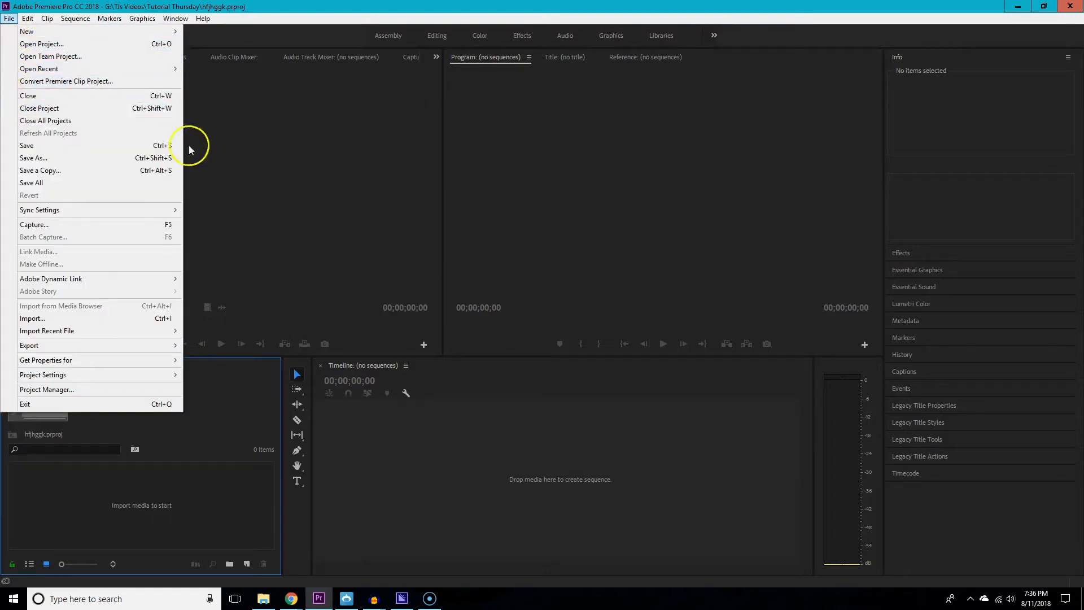
click(328, 185)
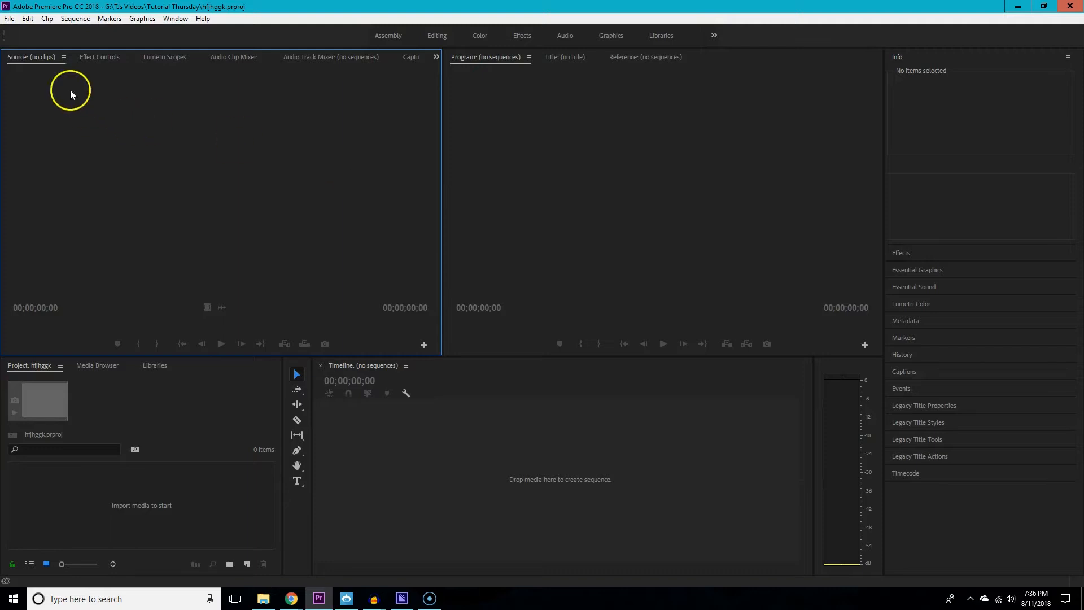
Start a new sequence and choose the custom Verticle IG preset for it
click(9, 18)
mouse_move(17, 31)
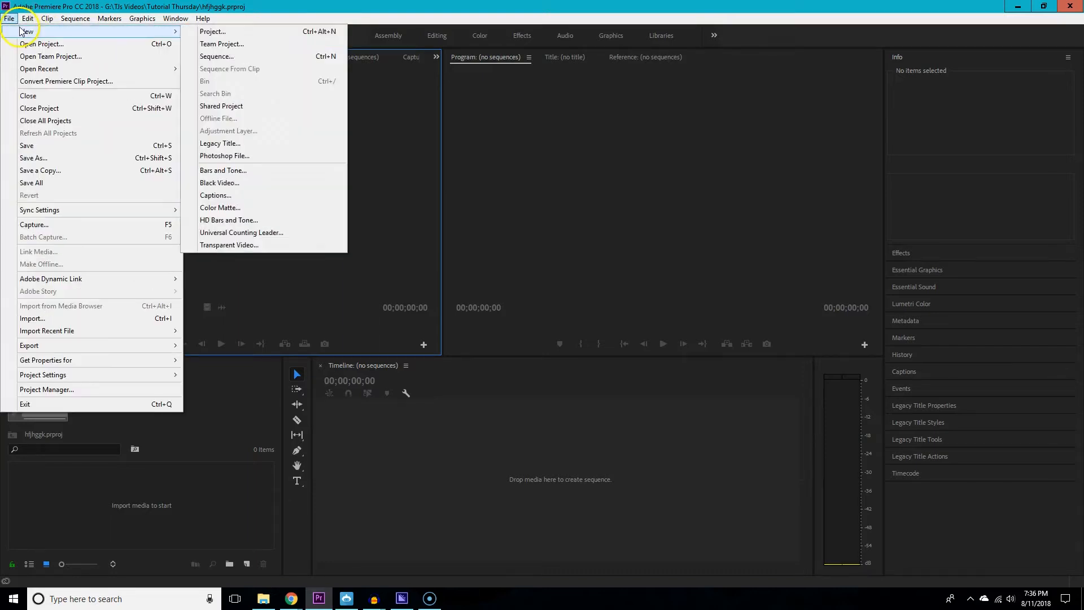
click(232, 57)
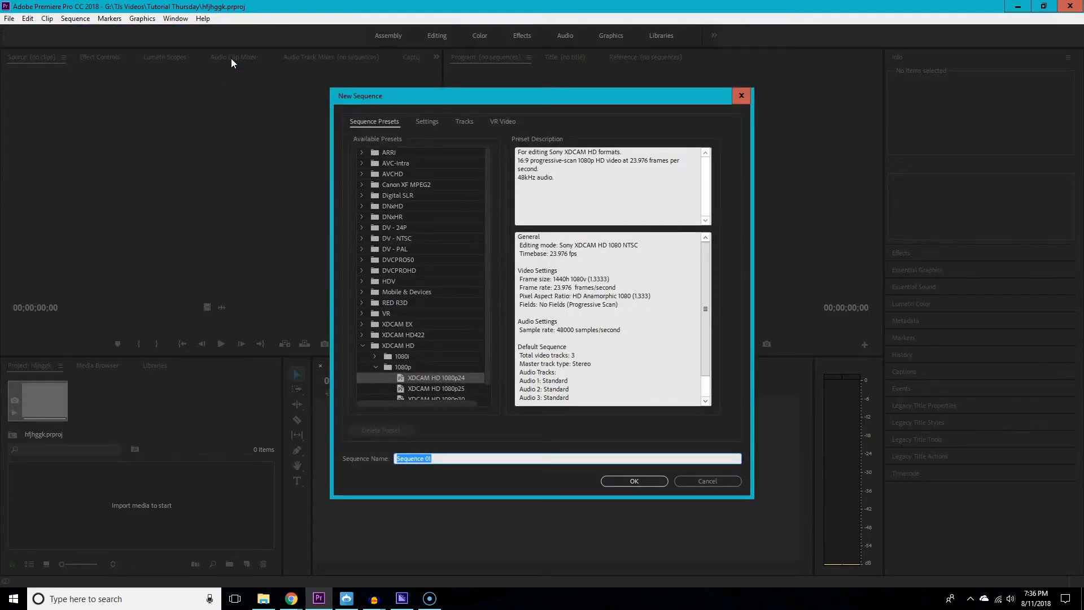
scroll(473, 214, down, 1)
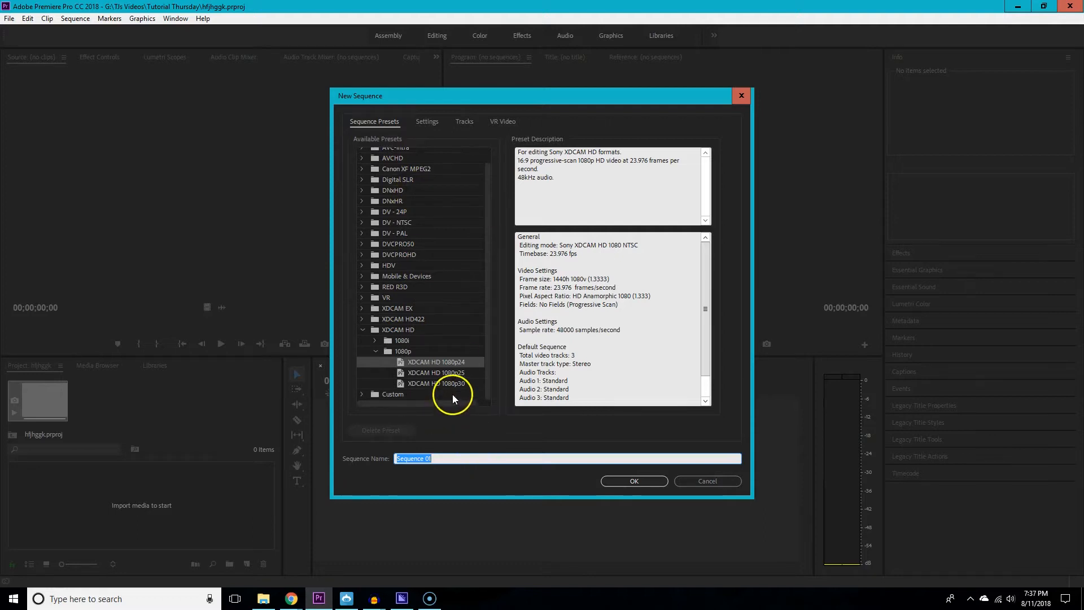
click(362, 393)
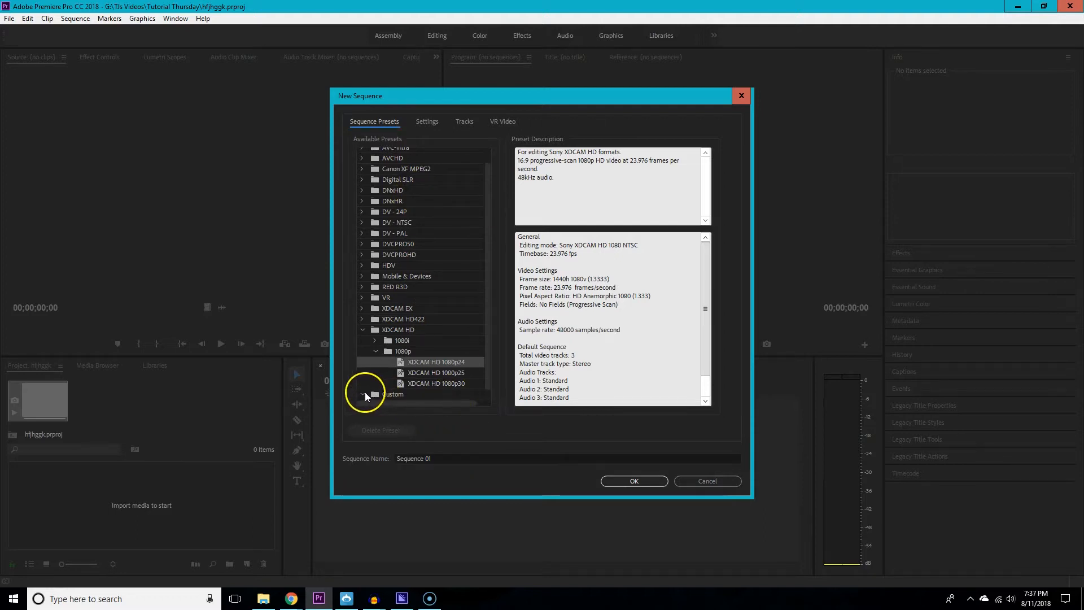
scroll(394, 380, down, 1)
click(405, 395)
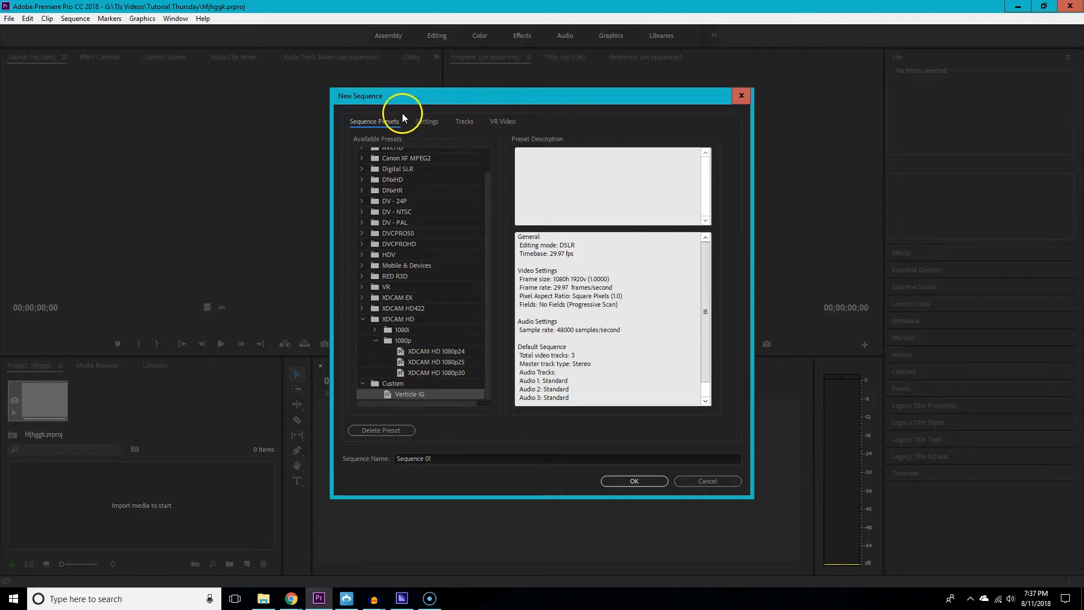
click(394, 385)
click(406, 396)
Review the new sequence's settings and its available timebase frame rates
click(427, 122)
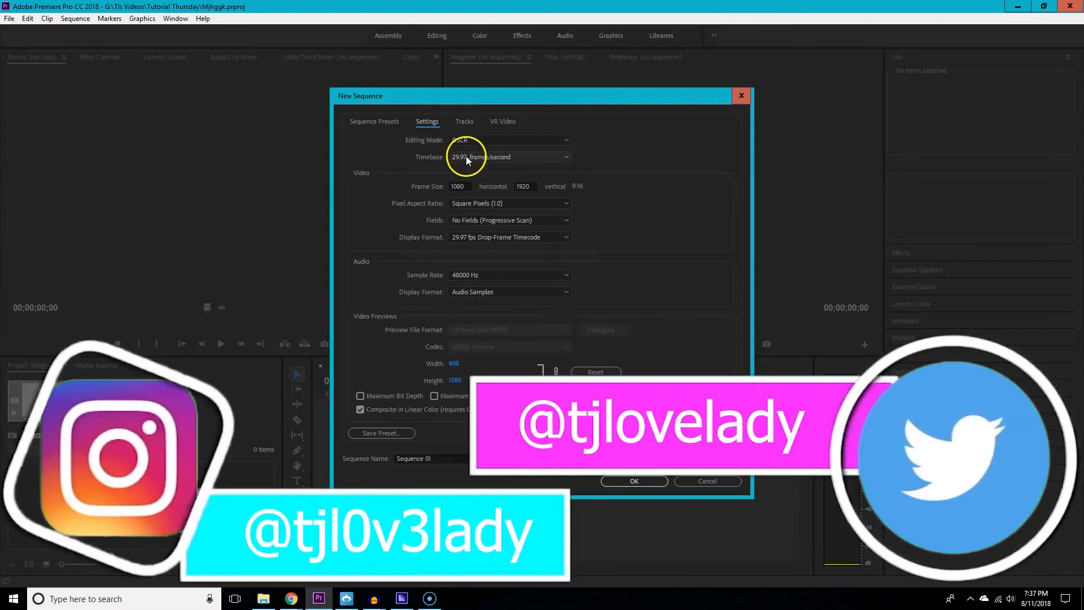
click(479, 157)
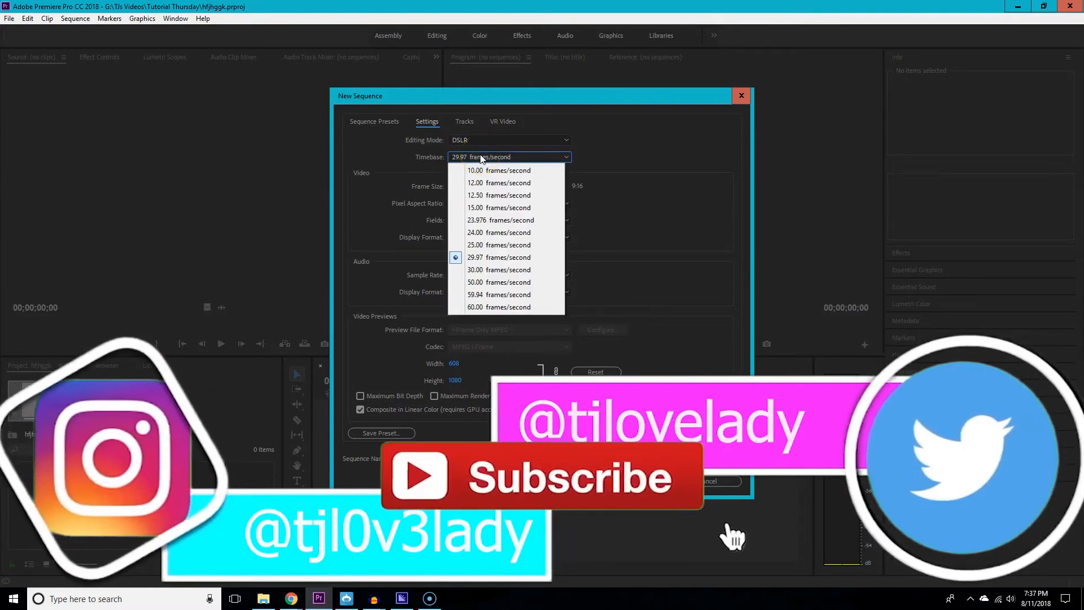
click(481, 158)
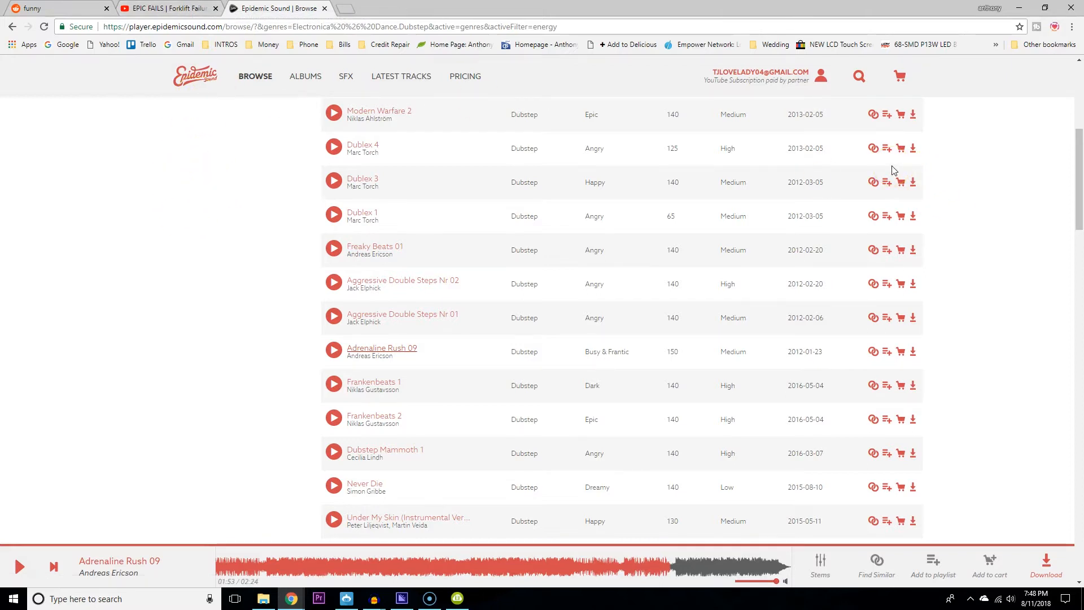
Download the dubstep track Adrenaline Rush 09 from the Epidemic Sound track list
scroll(636, 188, up, 4)
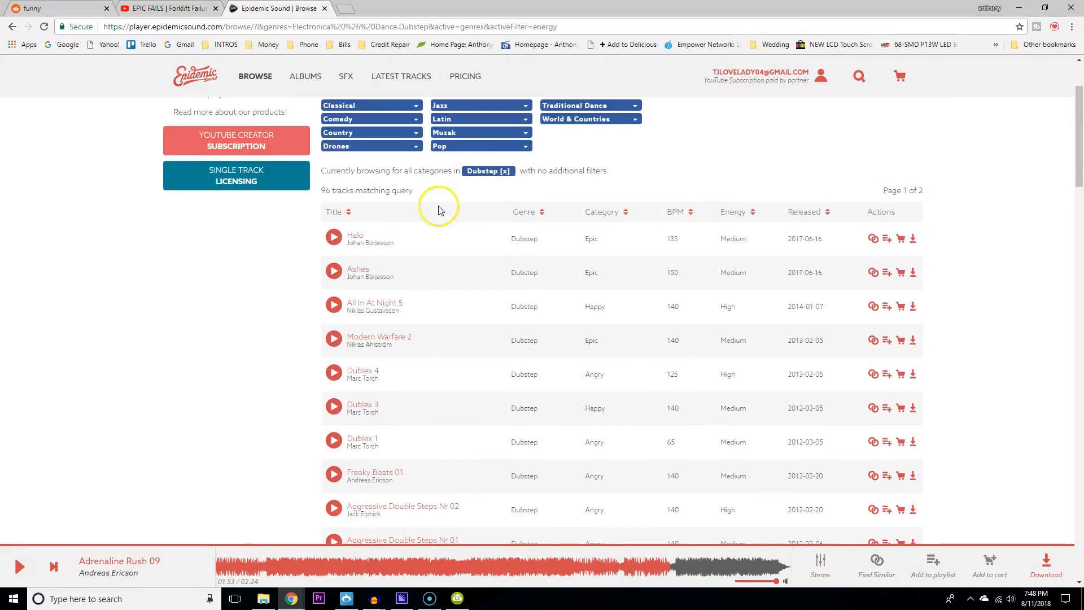
scroll(440, 210, down, 2)
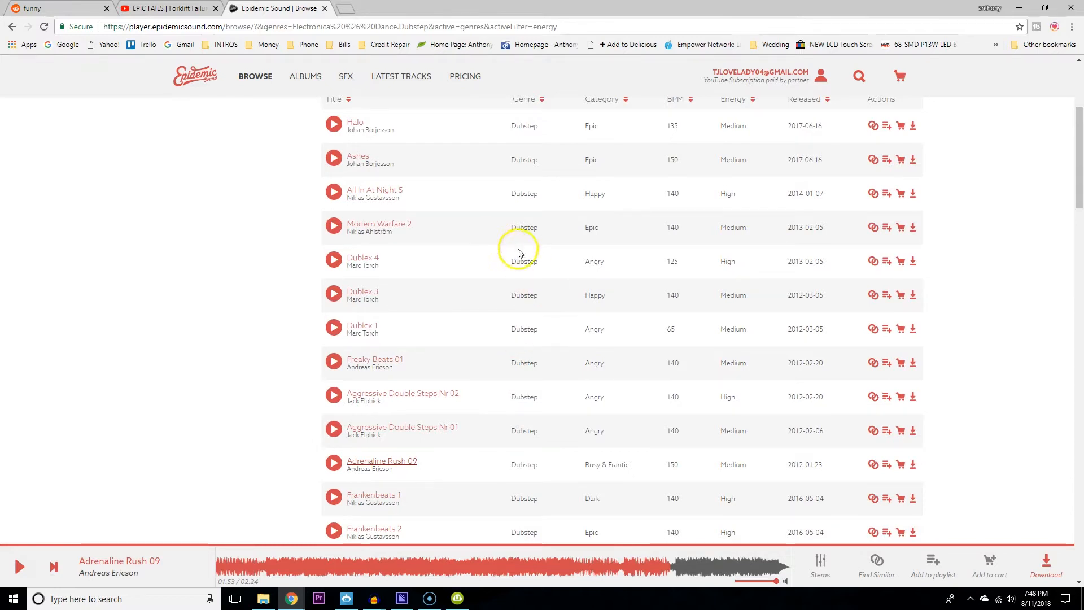
click(1046, 562)
click(575, 315)
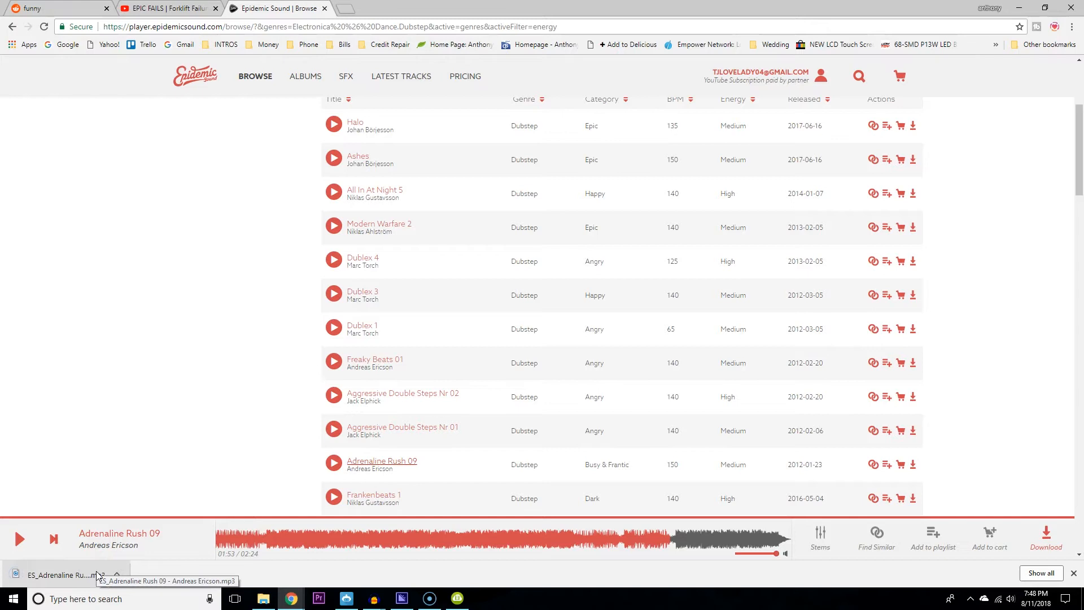
mouse_move(97, 575)
mouse_down()
mouse_move(425, 581)
mouse_move(346, 581)
mouse_move(273, 544)
mouse_move(95, 565)
mouse_up()
Switch to Premiere Pro and place the EPIC FAILS clip at the start of track V1, keeping the existing sequence settings
click(322, 597)
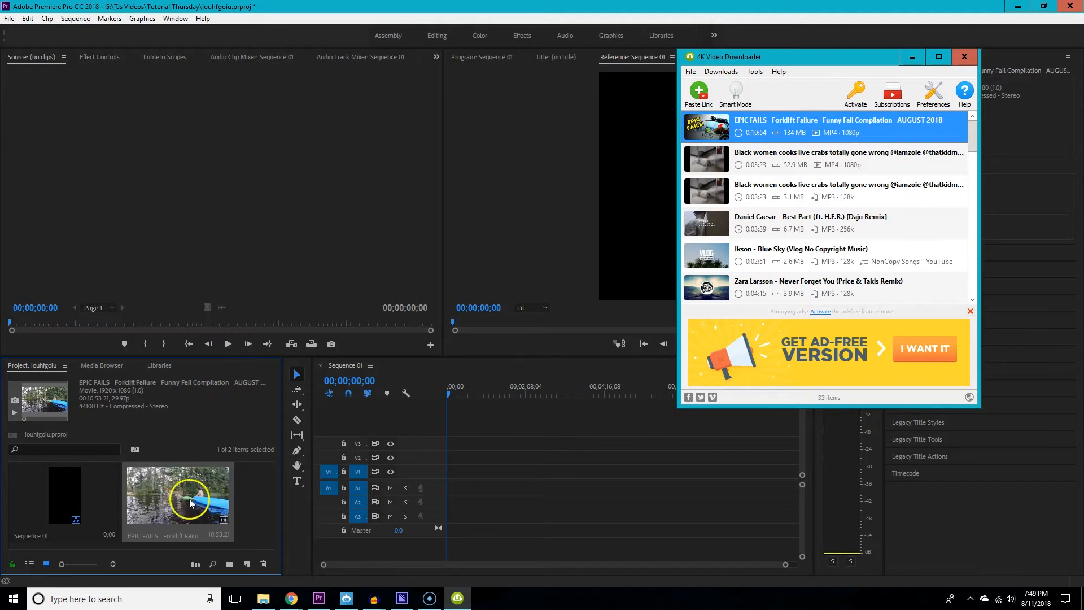
click(189, 499)
drag(227, 486, 450, 474)
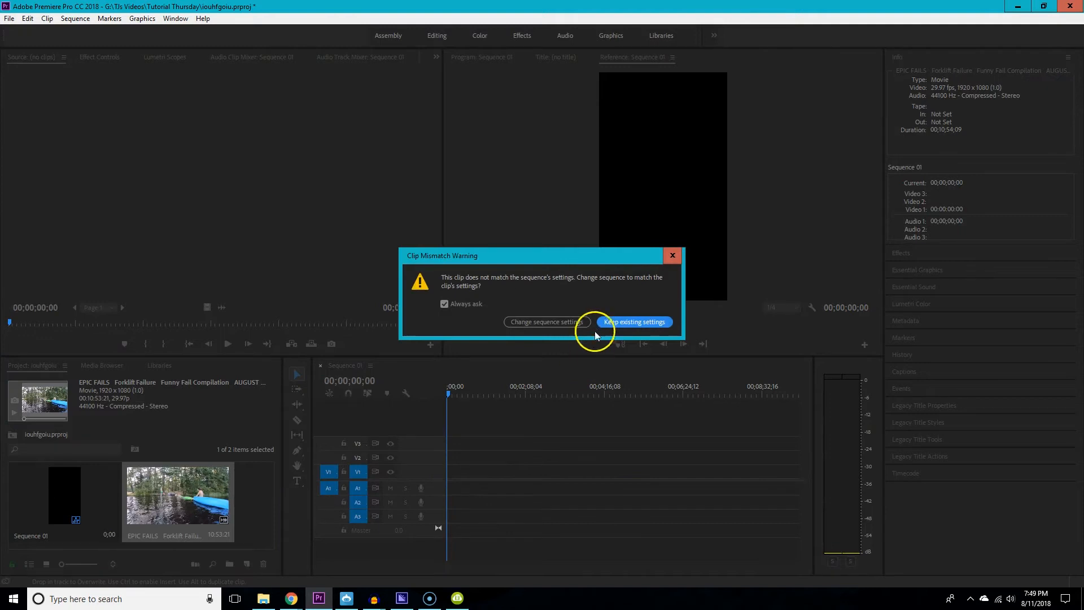
click(612, 322)
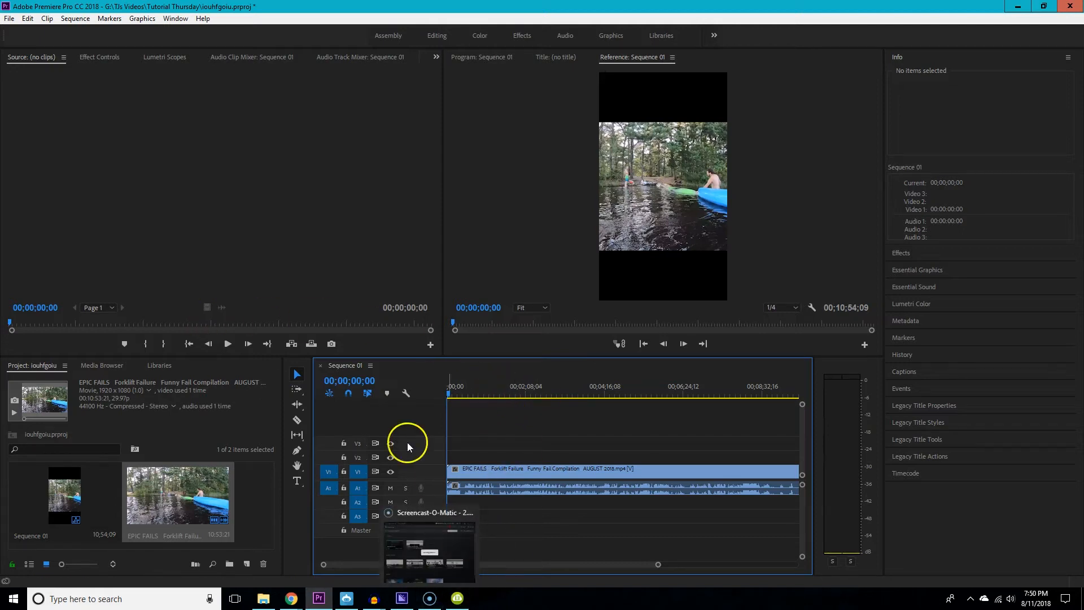
Add the downloaded Adrenaline Rush 09 music file to audio track A2 at the start of the sequence
mouse_move(374, 595)
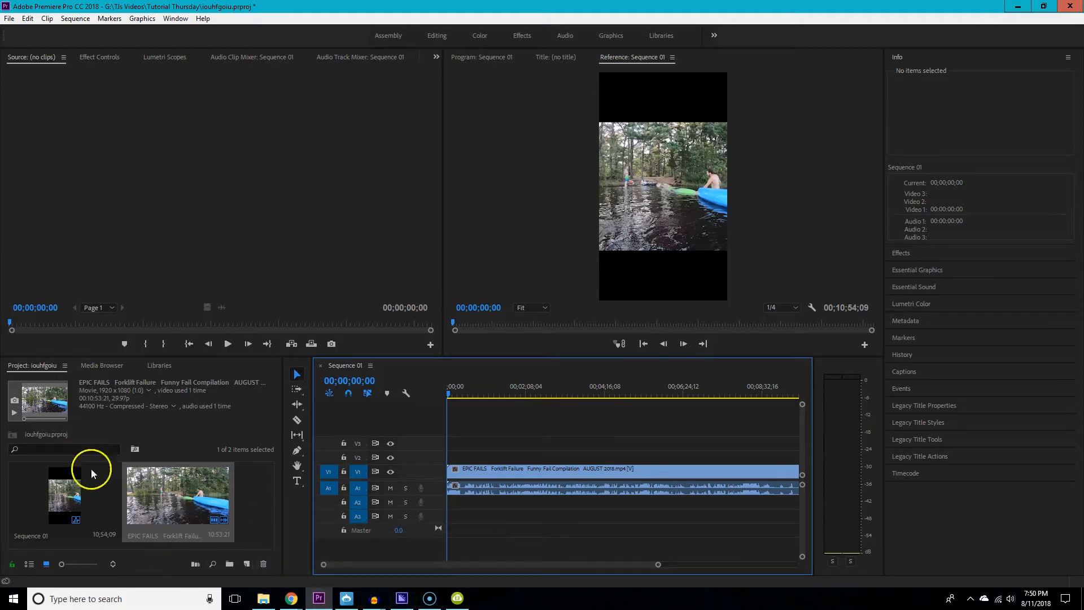
click(263, 598)
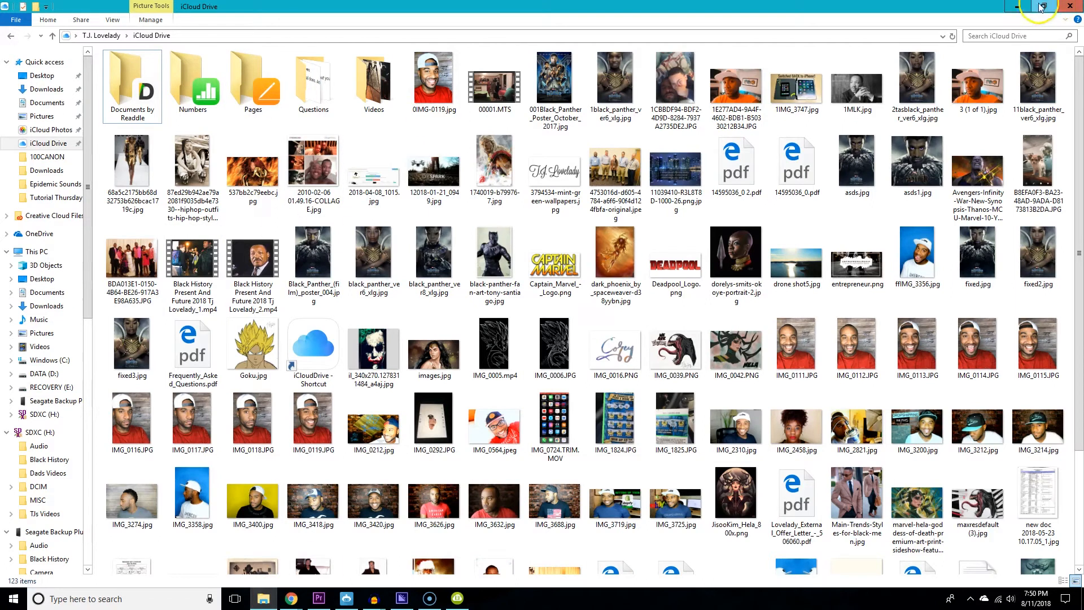
click(1018, 6)
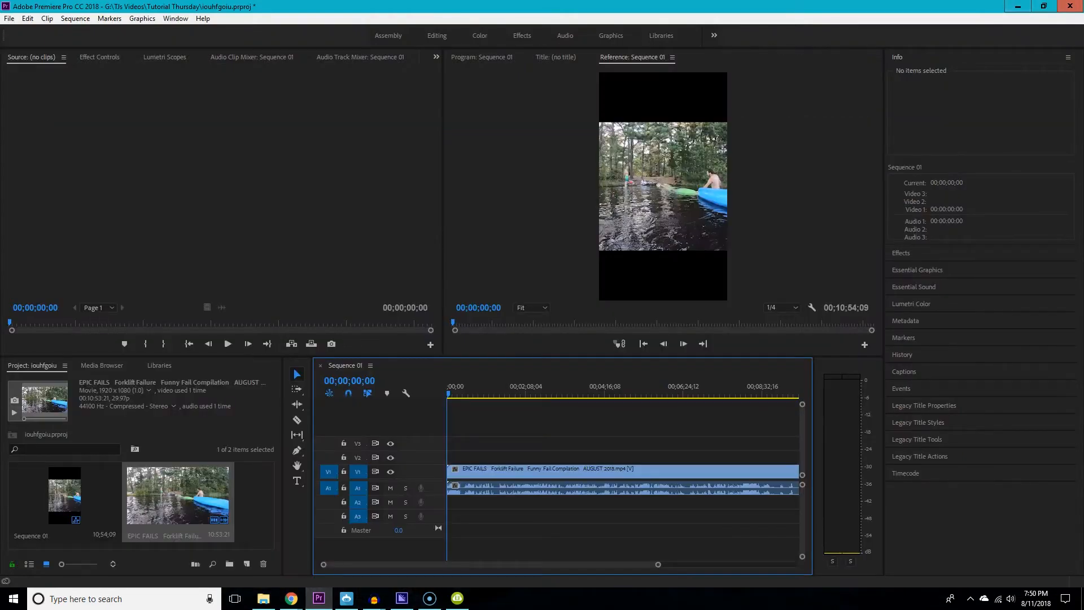
key(alt+Tab)
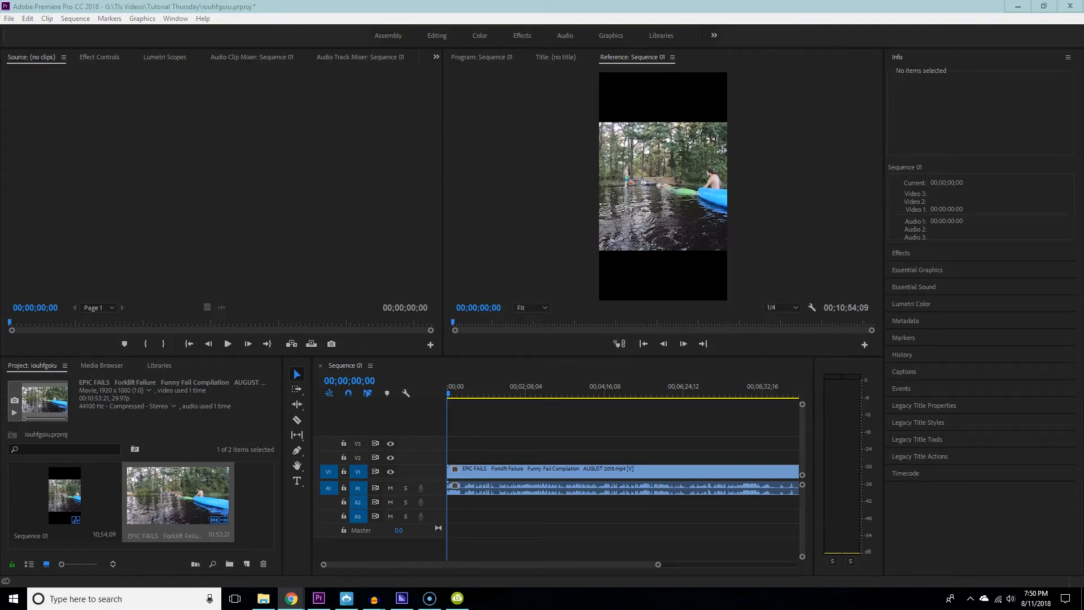
key(alt+Tab)
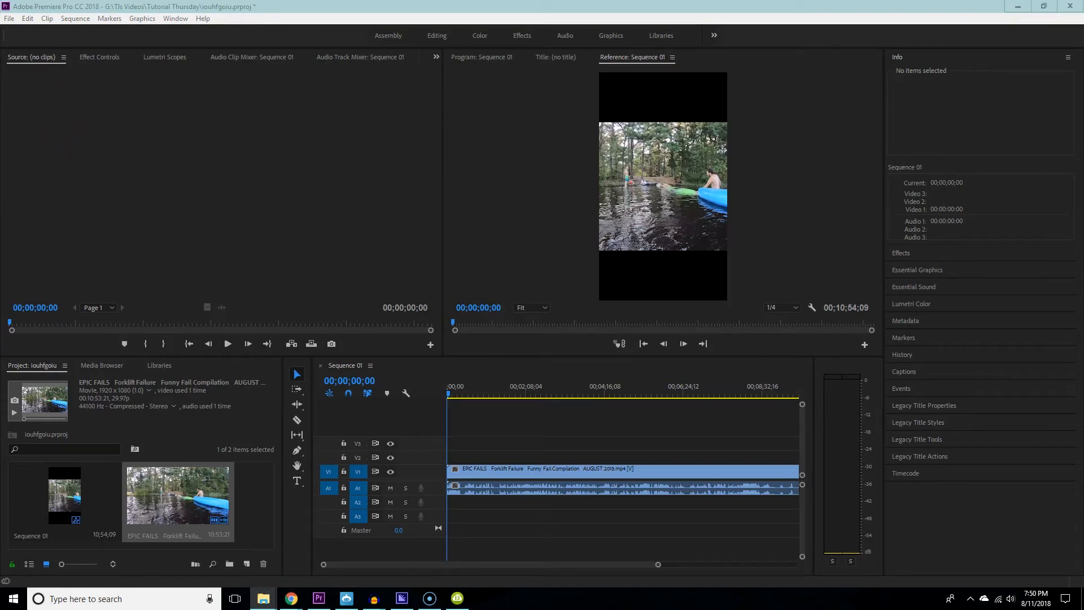
drag(0, 520, 464, 504)
Play the opening of the sequence and split the EPIC FAILS clip with the Razor tool at 00;00;06;02
drag(658, 564, 561, 567)
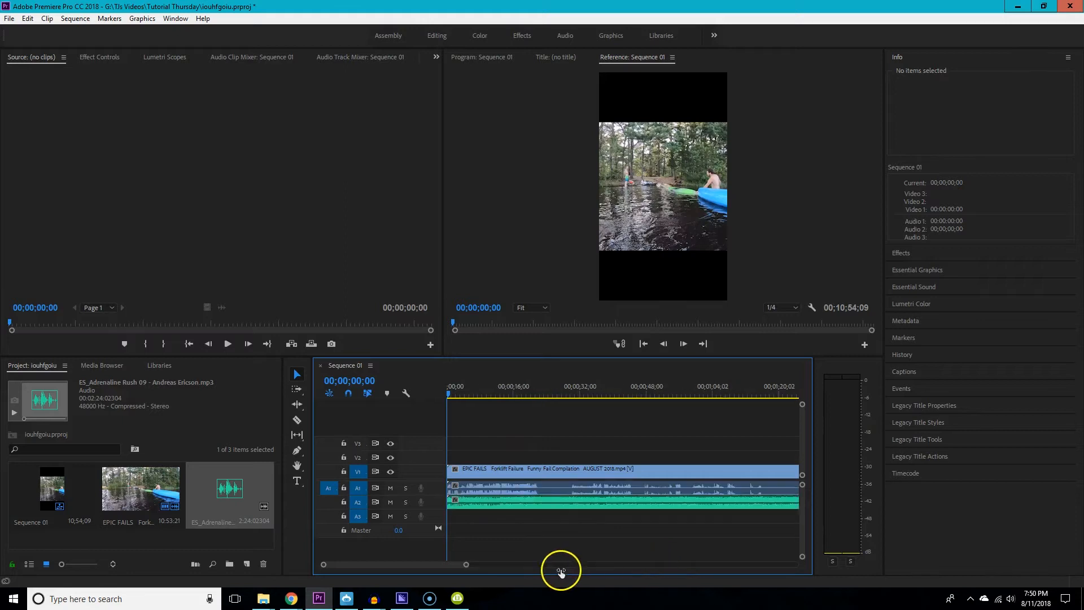
click(490, 407)
key(space)
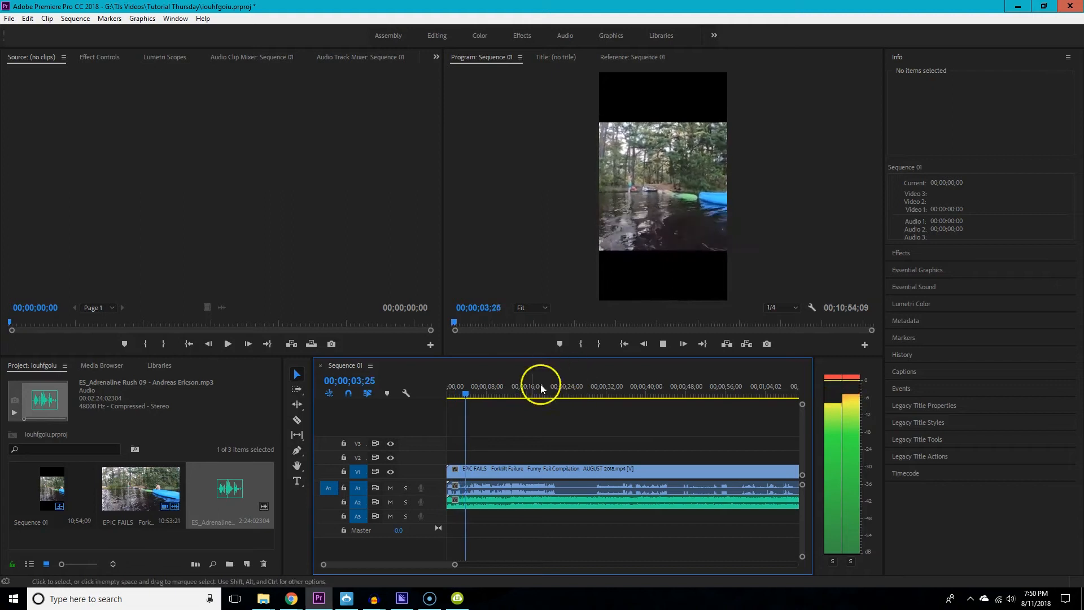
key(space)
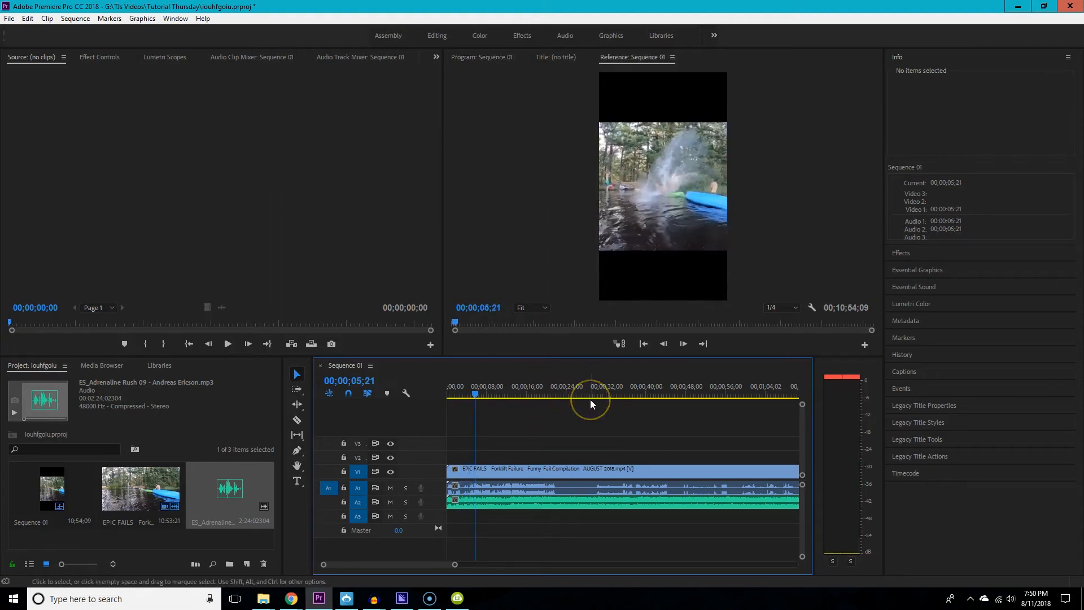
key(space)
key(space)
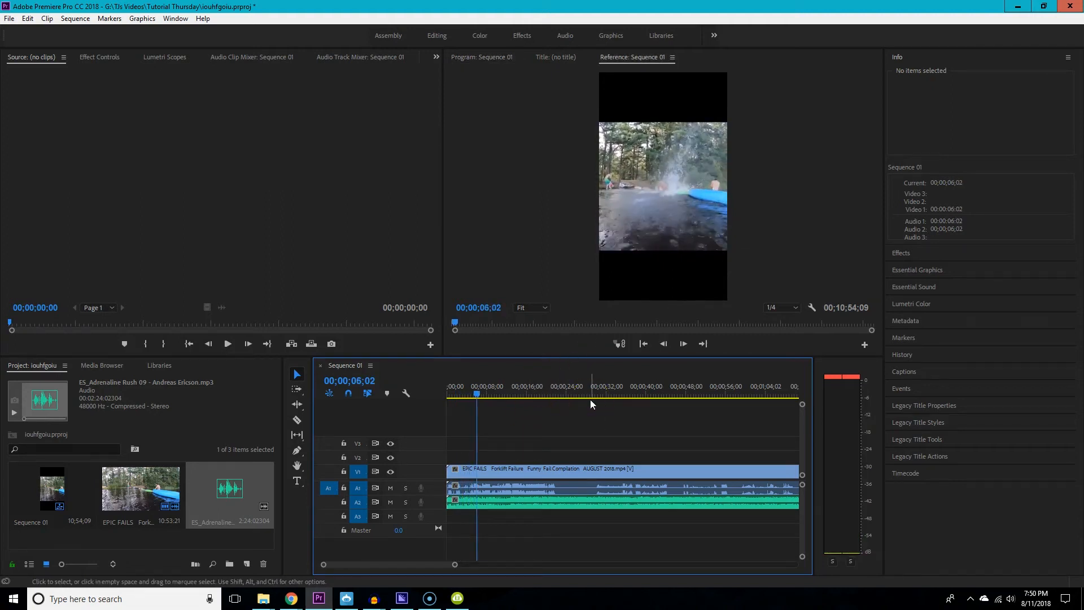
click(297, 420)
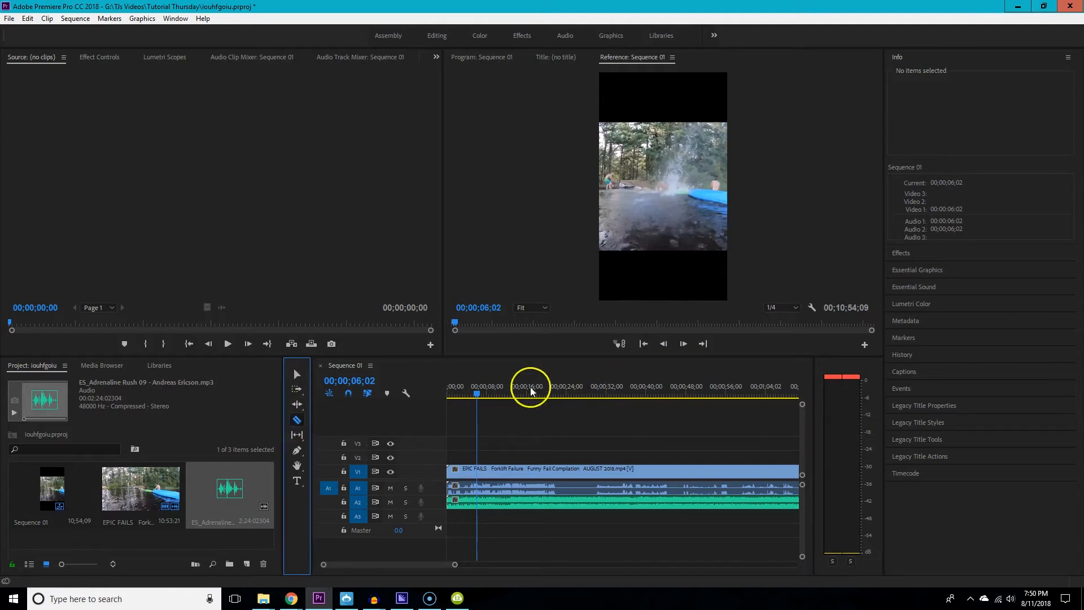
click(481, 469)
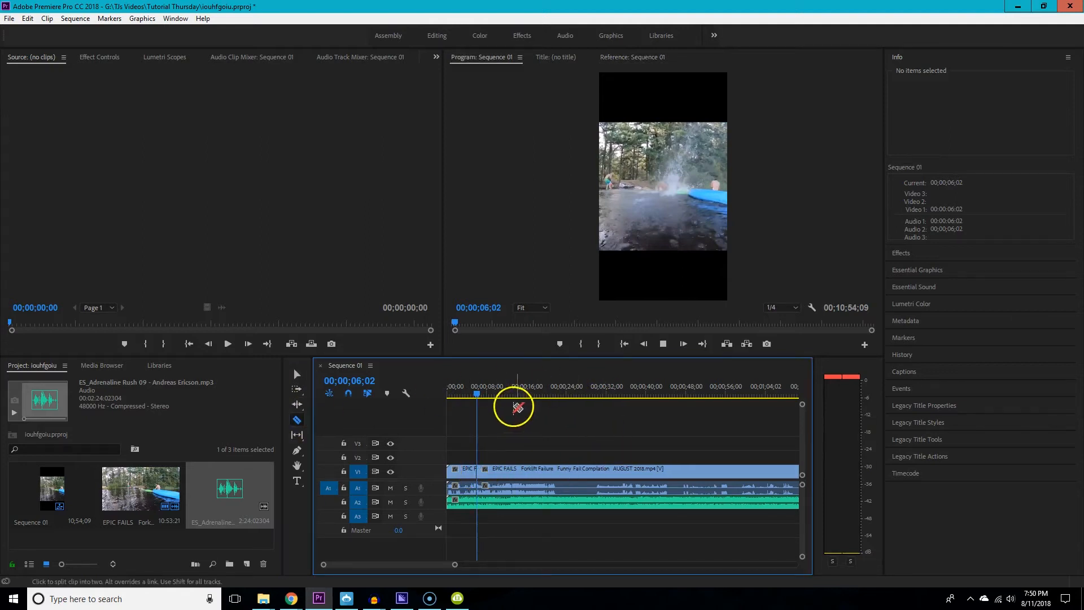
Locate the next wanted scene by playing and scrubbing, and split the EPIC FAILS clip there at 00;00;16;24
key(space)
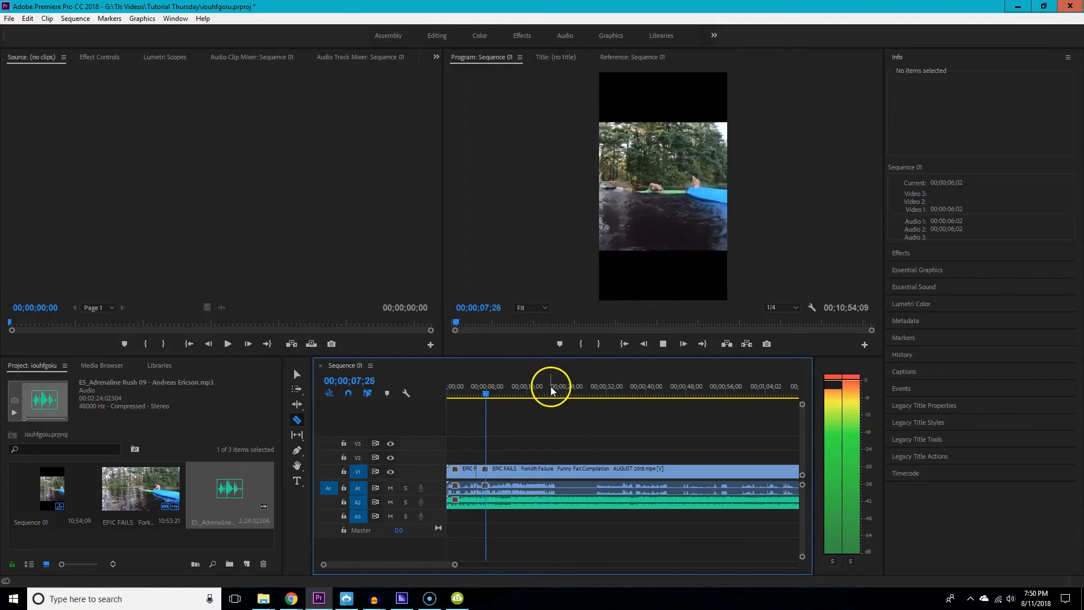
key(space)
drag(491, 390, 550, 408)
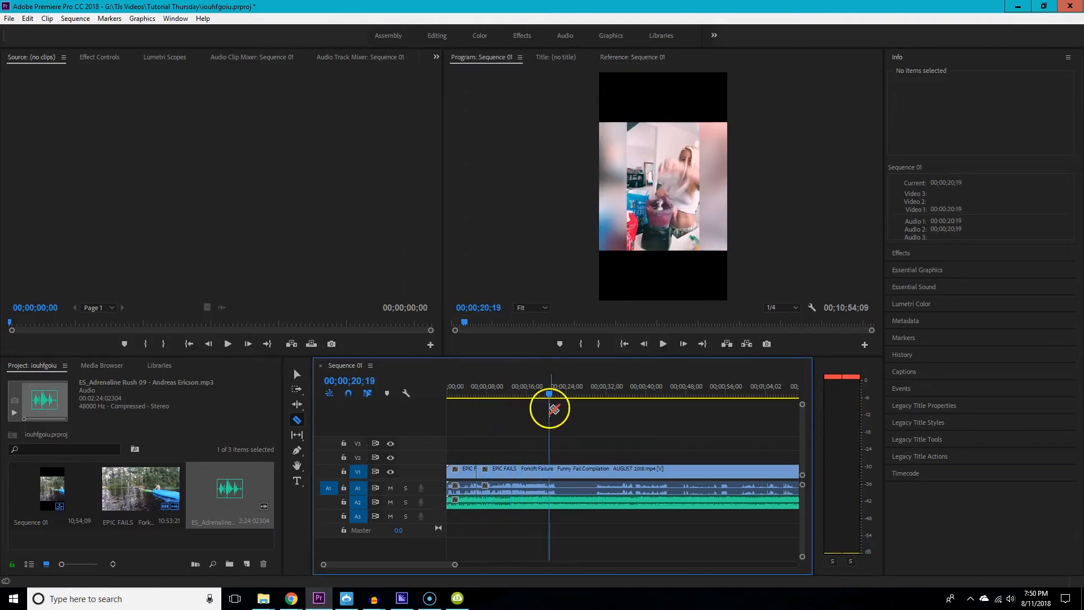
key(space)
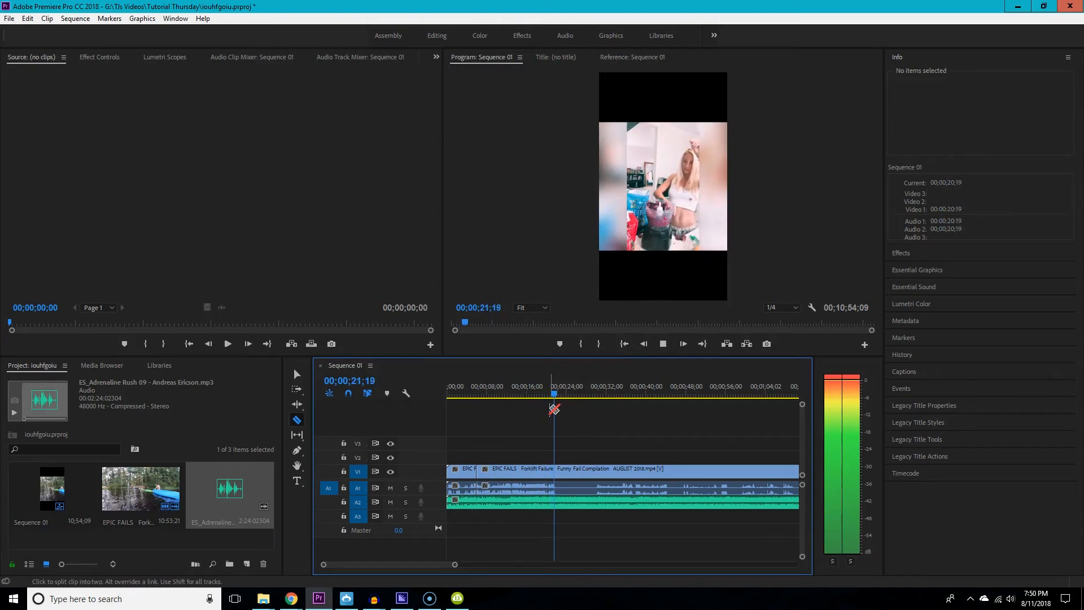
click(557, 404)
click(537, 398)
key(space)
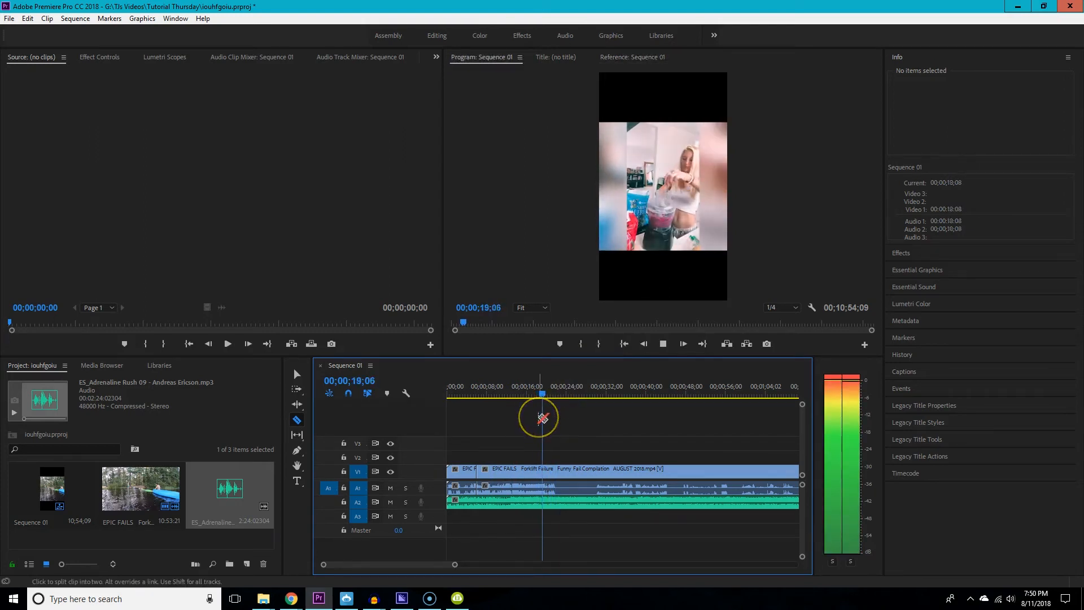
key(space)
drag(545, 395, 527, 394)
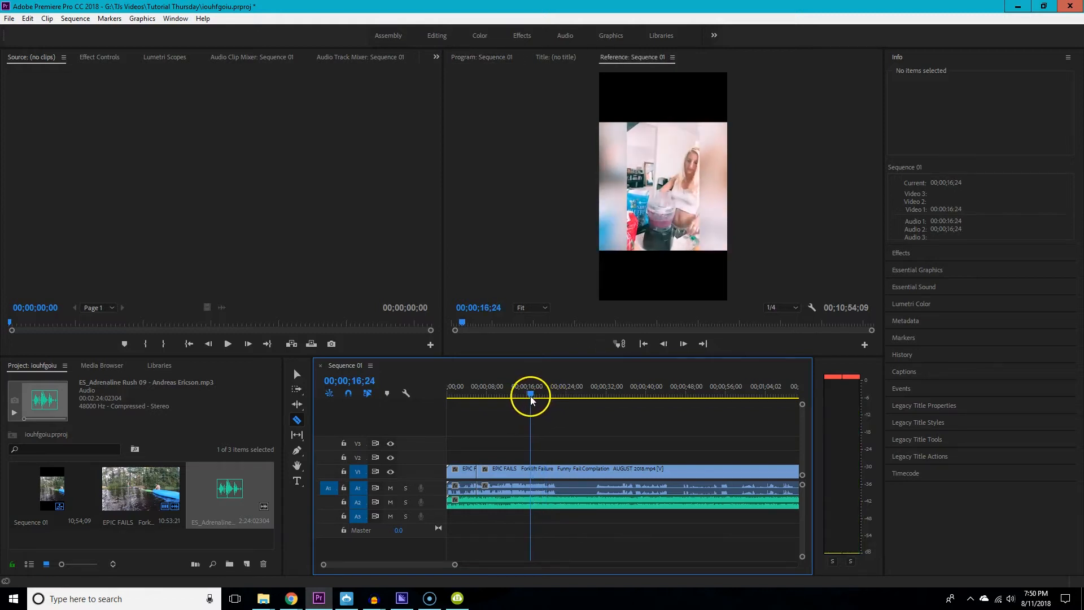
click(533, 478)
Delete the middle segment between the two cuts and move the remaining footage against the first segment to close the gap
click(297, 374)
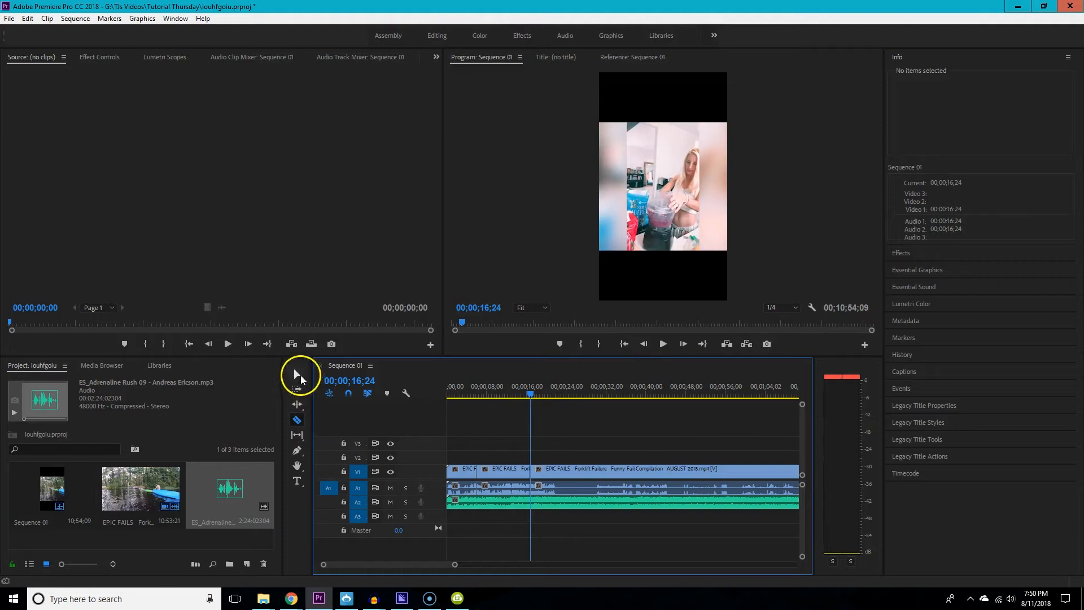
click(498, 474)
key(Delete)
drag(553, 471, 492, 475)
click(471, 395)
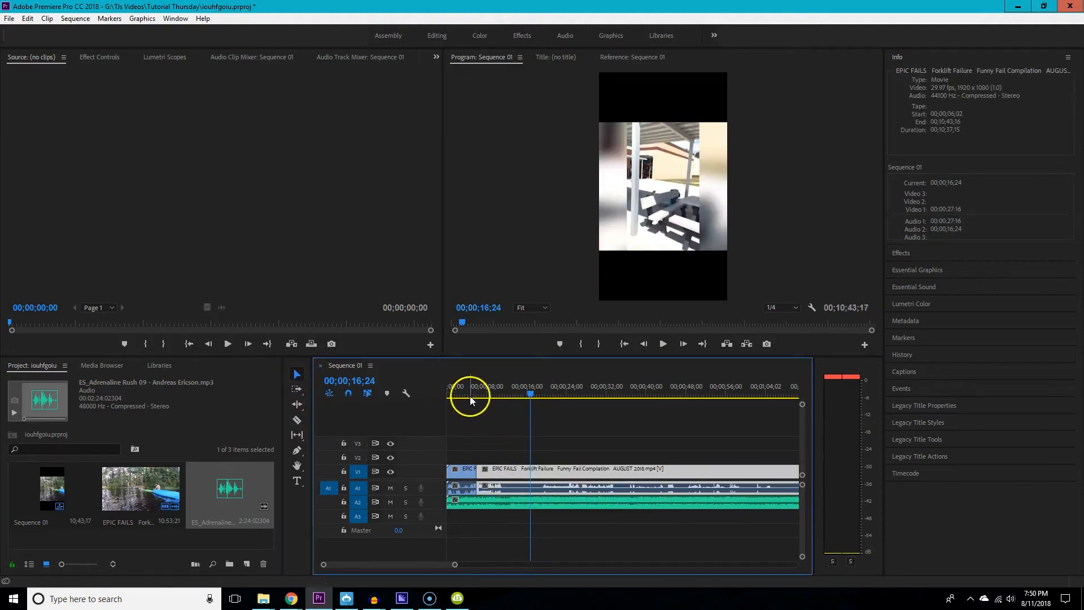
Play past the first cut and split the remaining EPIC FAILS footage with the Razor tool at 00;00;09;21 and 00;00;15;13
key(space)
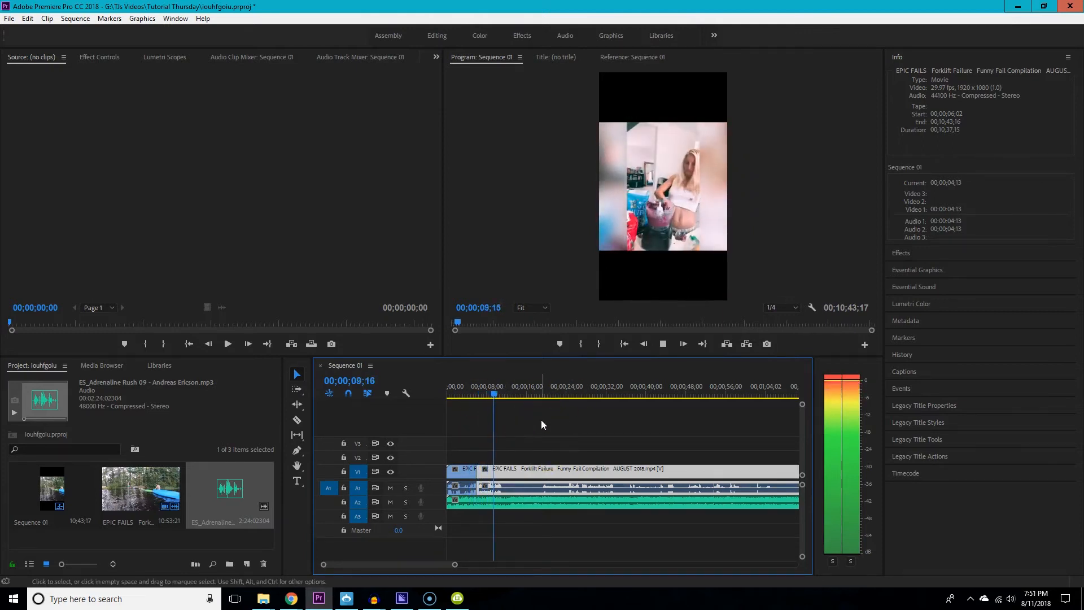
key(space)
click(297, 420)
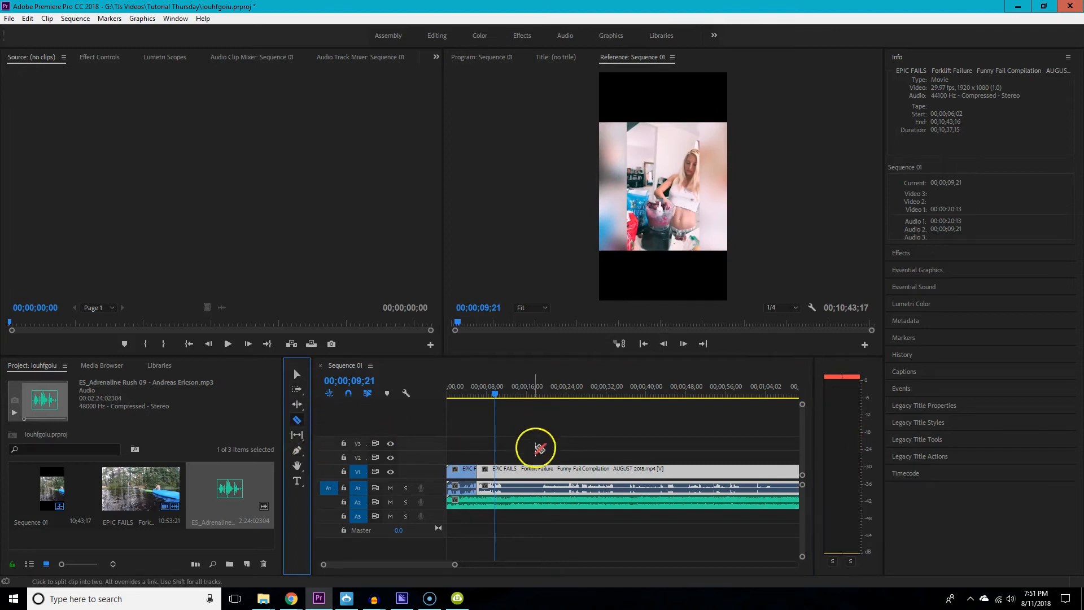
click(496, 472)
drag(496, 395, 523, 390)
click(525, 470)
Delete the segment between the two new cuts and move the remaining footage against the second segment
click(296, 374)
click(514, 473)
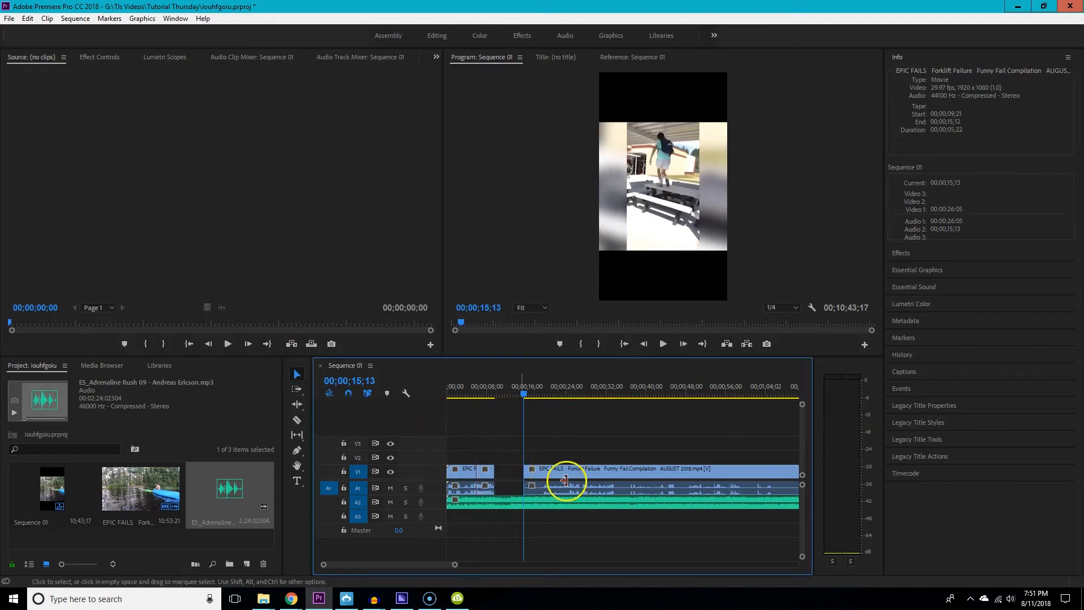
drag(575, 469, 554, 472)
Zoom in on the timeline and play across the join between the second and third segments to check its timing
click(491, 393)
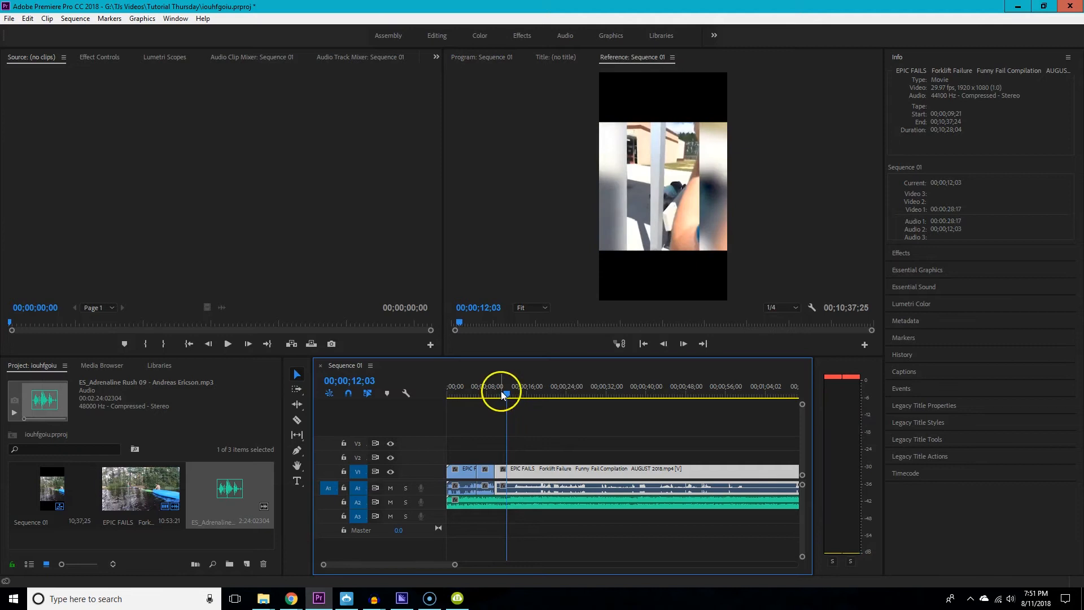
click(295, 419)
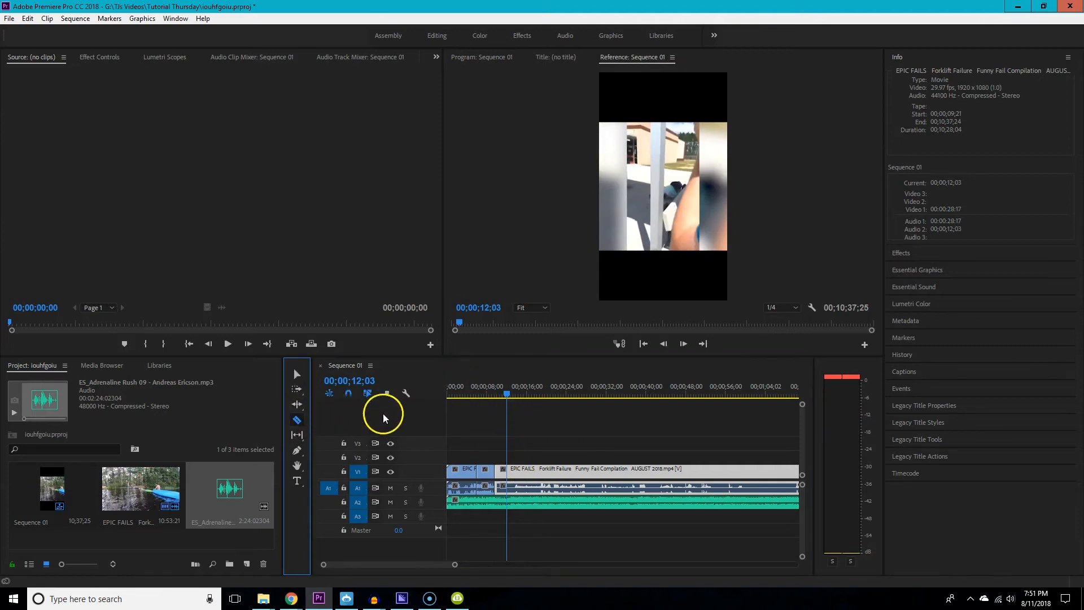
drag(510, 391, 492, 391)
key(space)
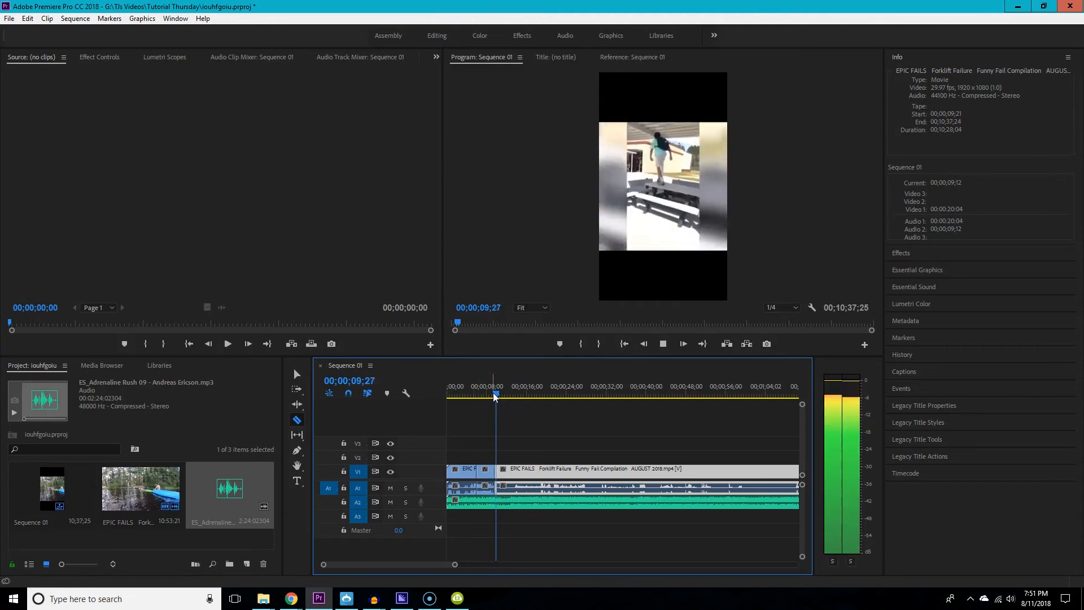
click(503, 396)
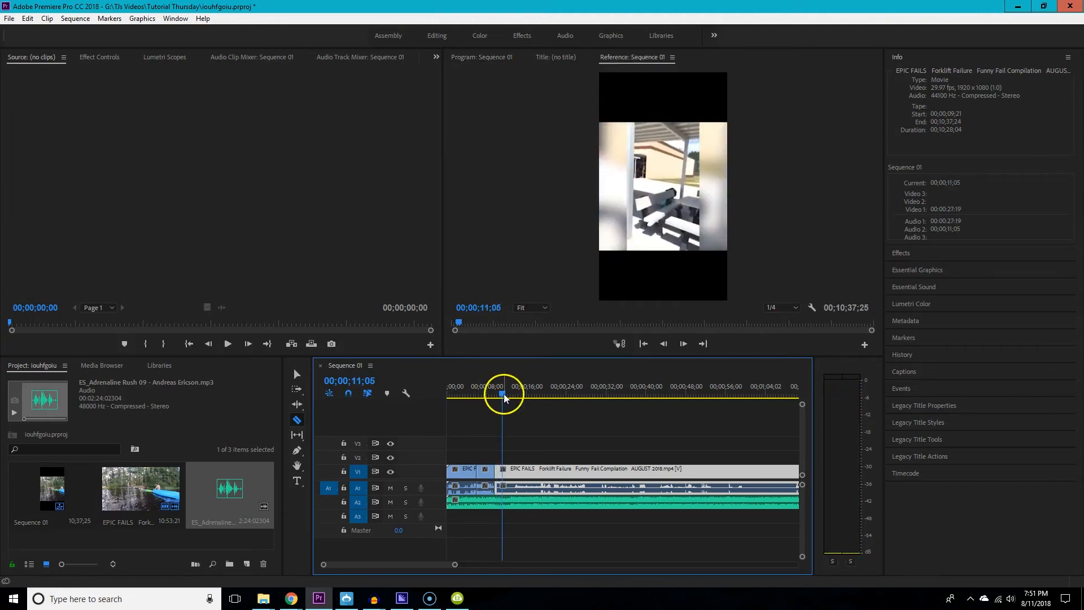
drag(504, 397, 490, 395)
drag(455, 564, 392, 564)
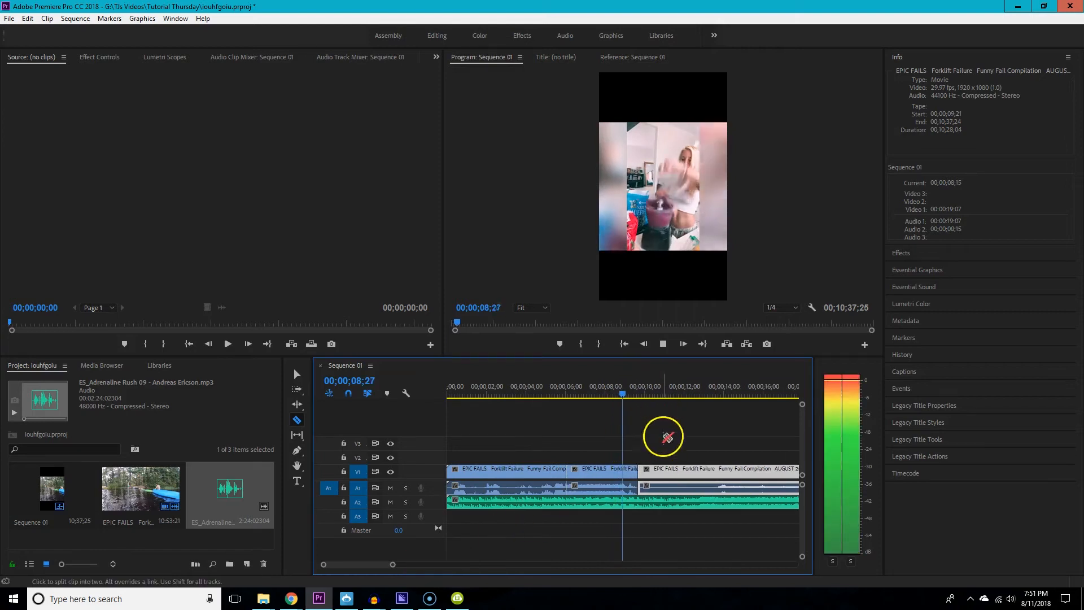
key(space)
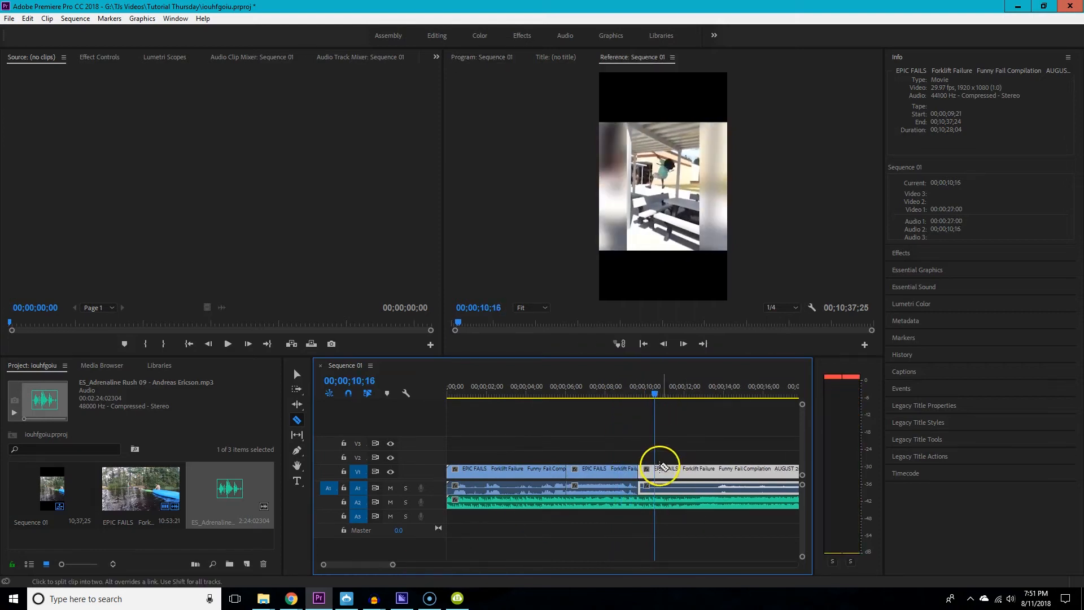
Move the third segment to V2 starting at 00;00;09;07 and split it where the second segment ends on V1
click(300, 376)
drag(677, 484, 677, 432)
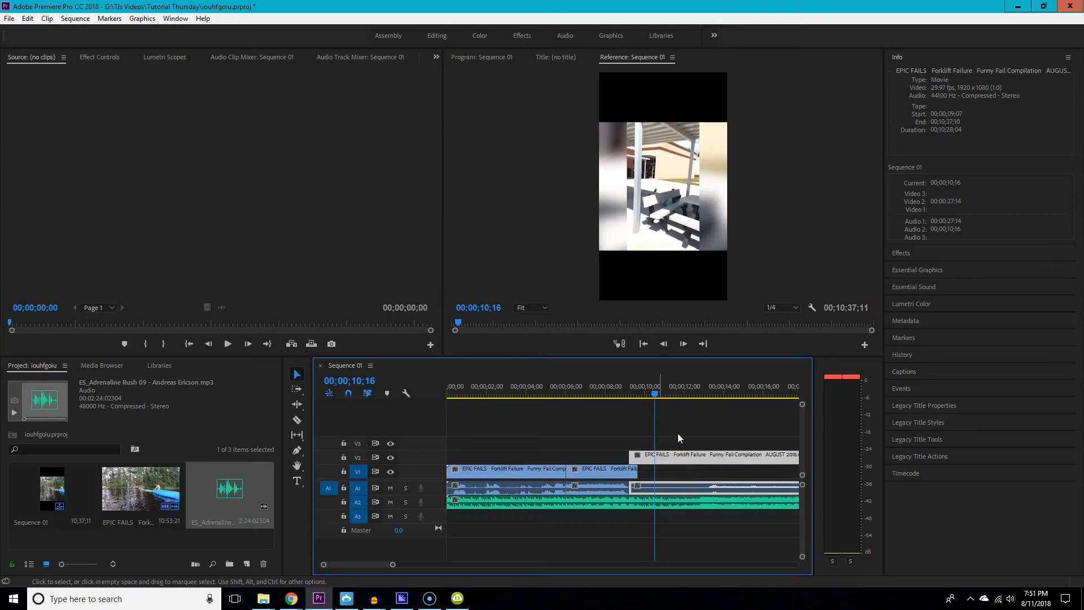
click(296, 420)
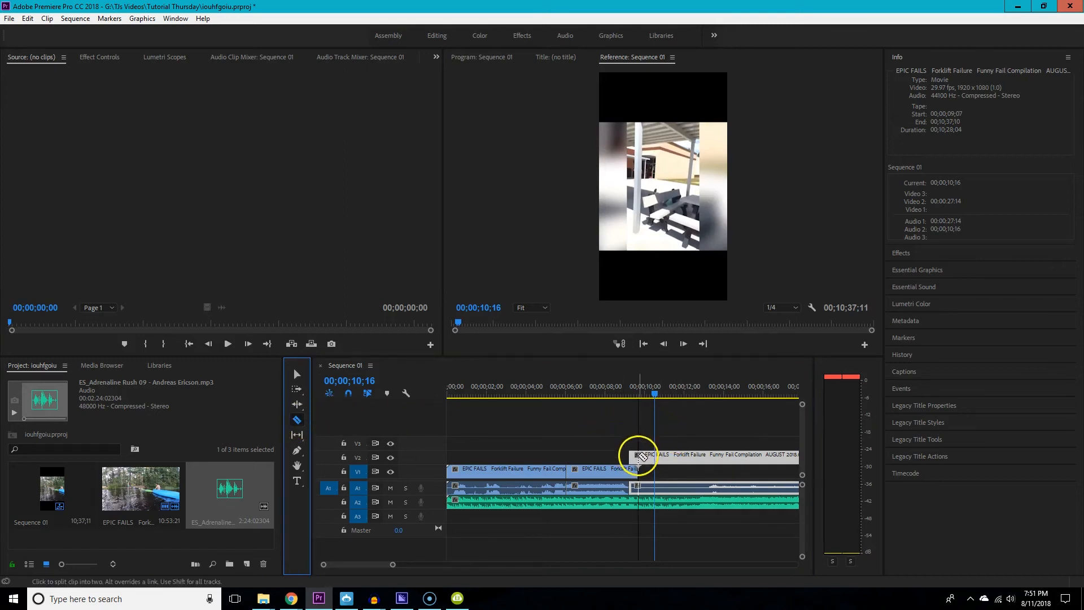
click(639, 455)
Delete the short overlapping piece on V2 and move the remaining footage down to V1 against the second segment
click(296, 374)
click(633, 460)
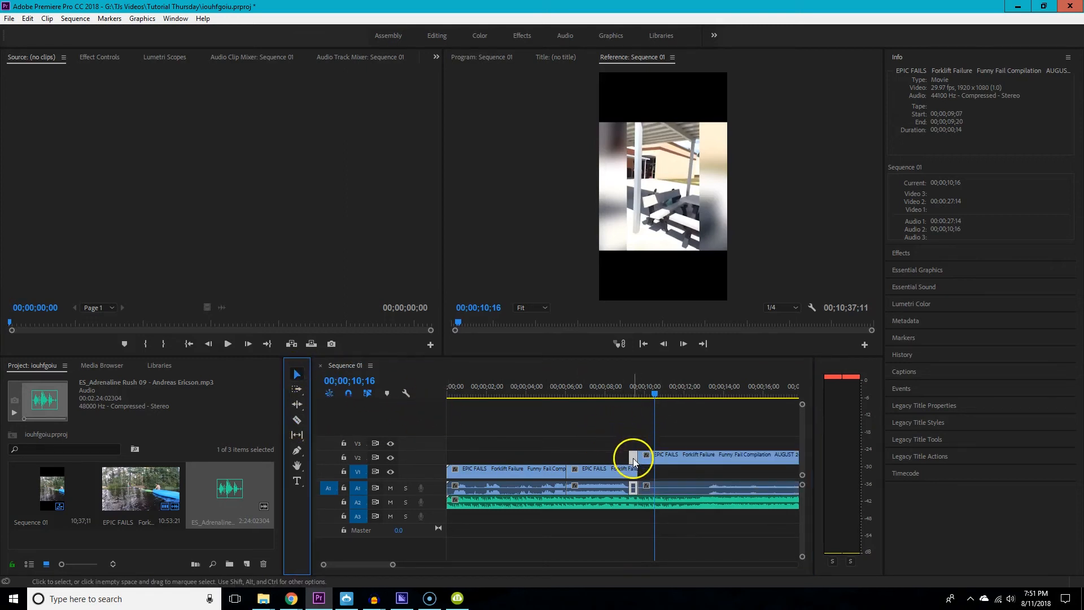
key(Delete)
drag(679, 456, 682, 473)
Play the picnic table scene and split the footage with the Razor tool at 00;00;12;03
click(628, 393)
key(space)
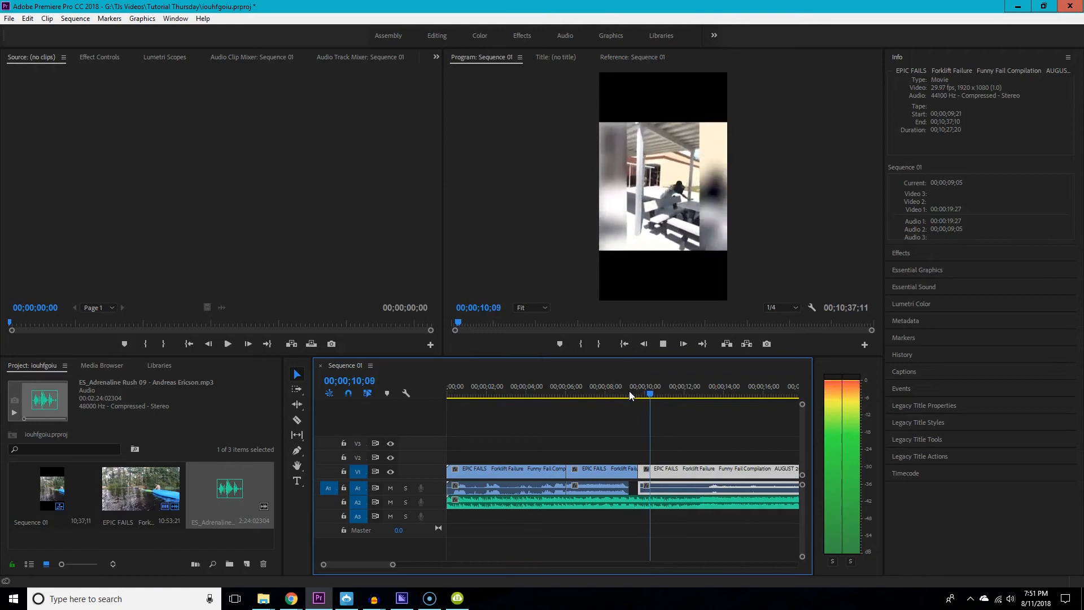
click(642, 406)
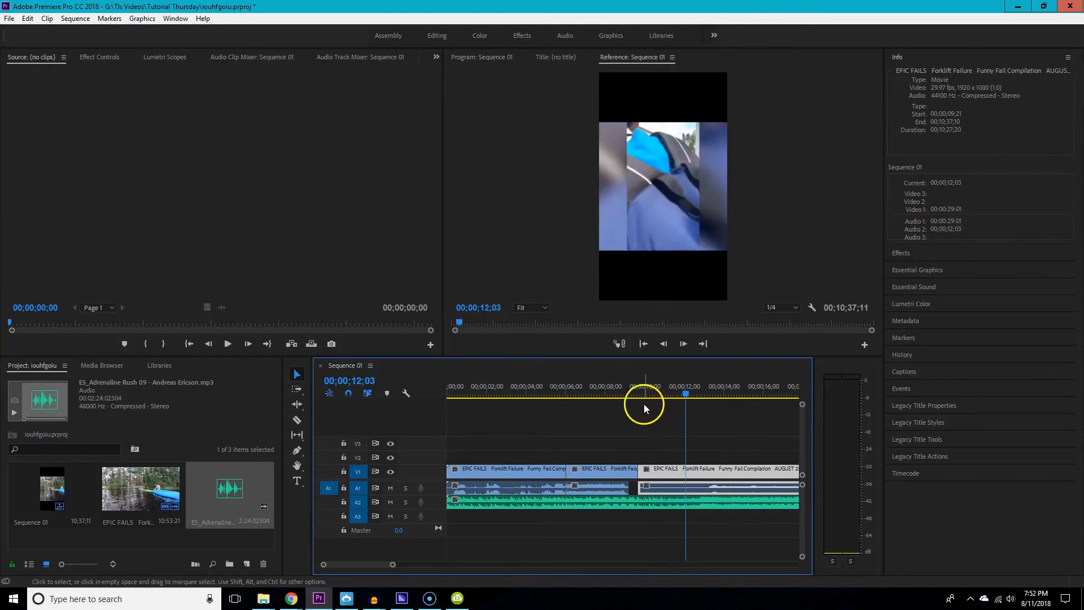
click(297, 419)
click(687, 470)
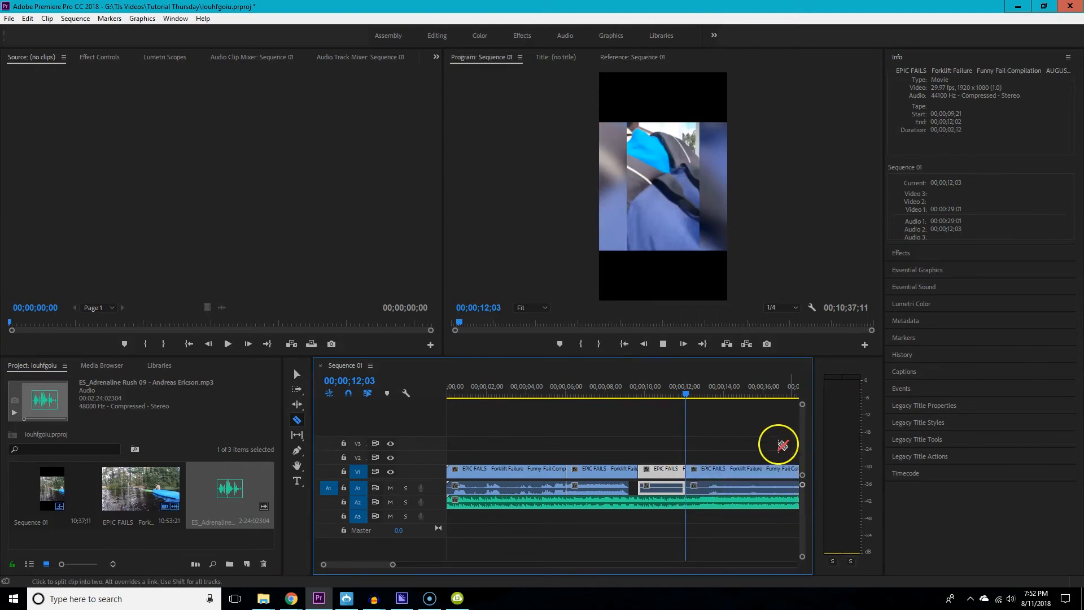
Scrub ahead to the fall over the railing and split the footage there at 00;00;18;09
key(space)
drag(704, 395, 790, 405)
mouse_move(707, 395)
mouse_down()
mouse_move(677, 393)
mouse_move(725, 405)
mouse_move(707, 404)
mouse_up()
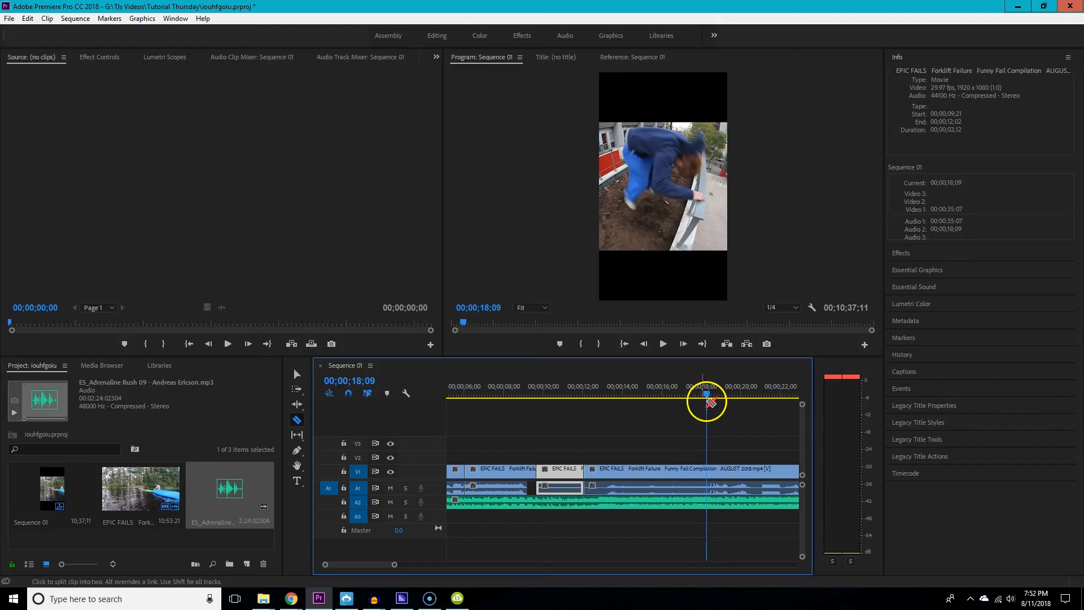
click(709, 474)
Delete the segment between 00;00;12;03 and 00;00;18;09 and move the railing footage against the picnic table scene
click(296, 374)
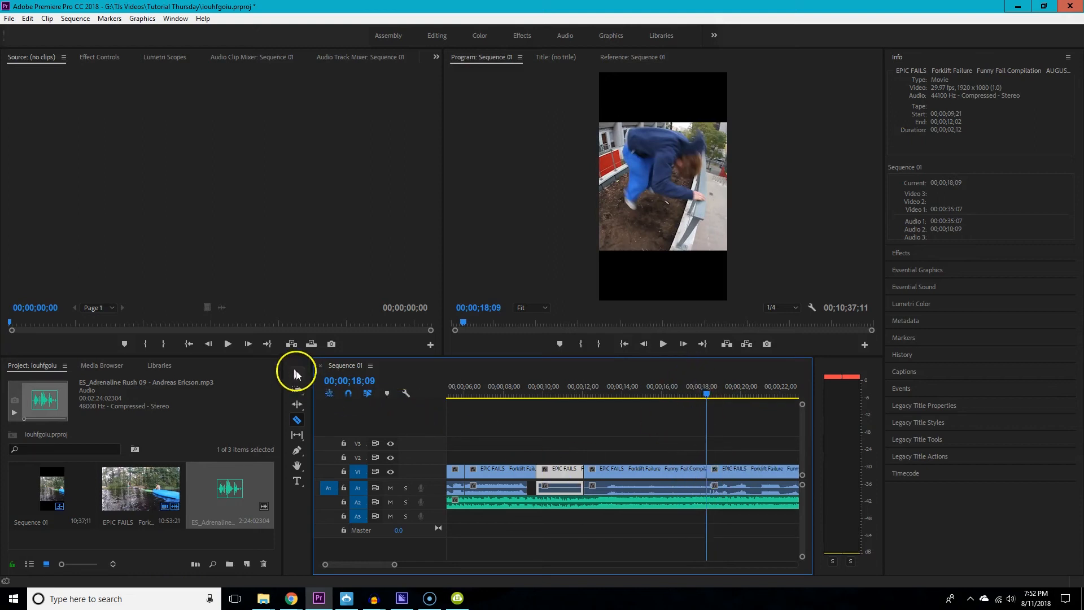
click(647, 474)
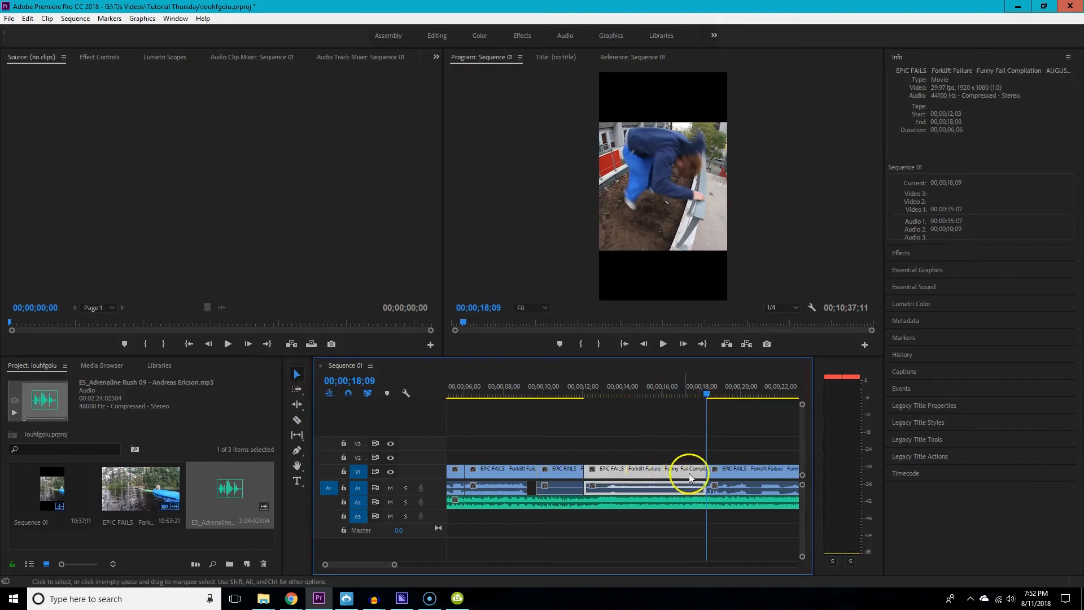
key(Delete)
drag(738, 468, 615, 474)
Play the railing fall, split the footage at 00;00;13;02 and delete all video after the cut
click(581, 397)
key(space)
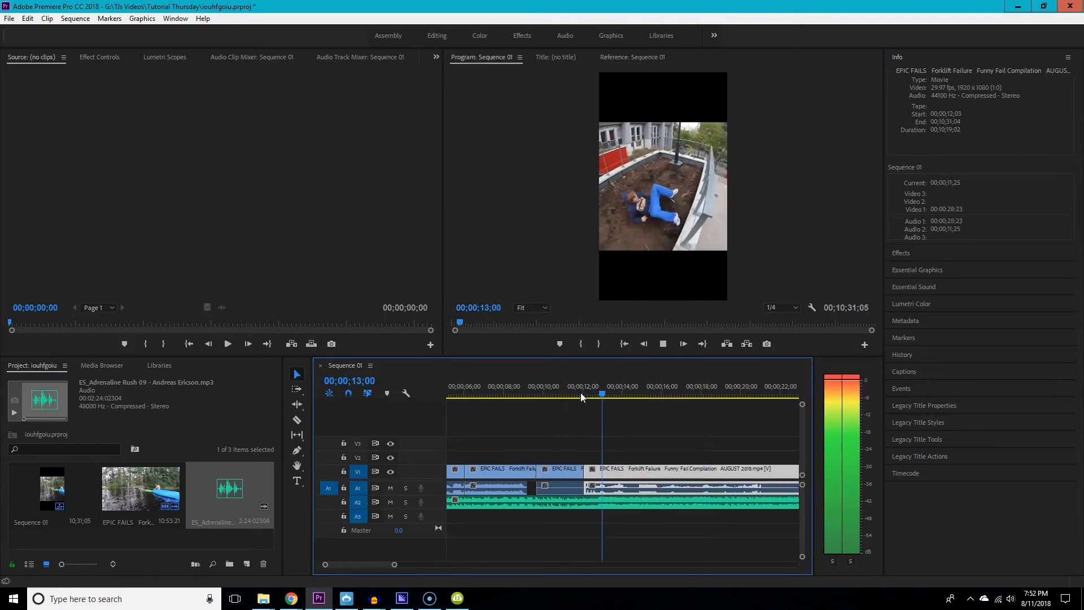
key(space)
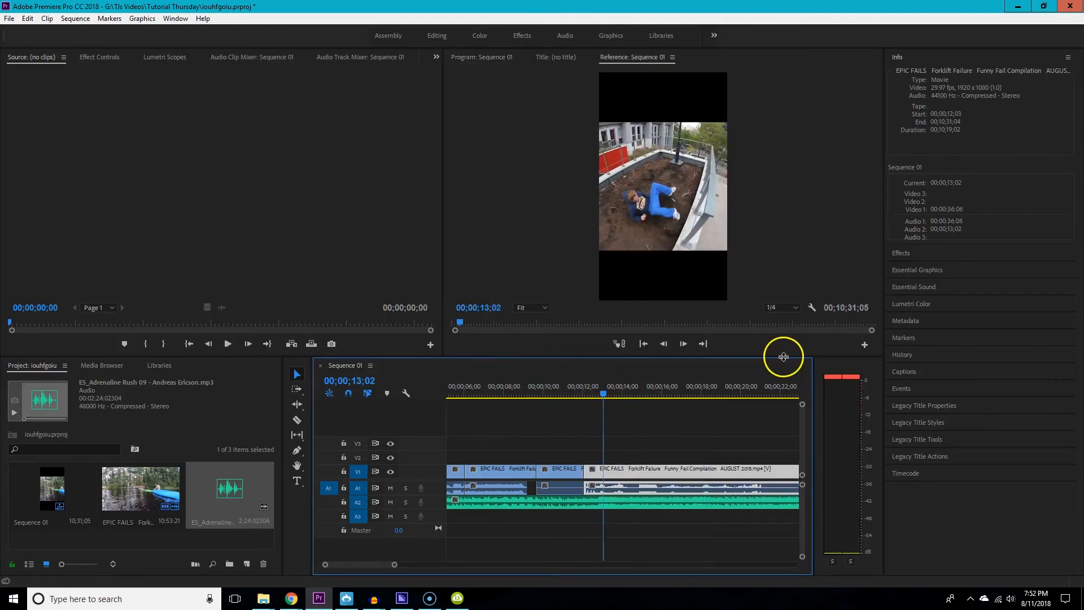
click(304, 420)
click(612, 469)
click(299, 376)
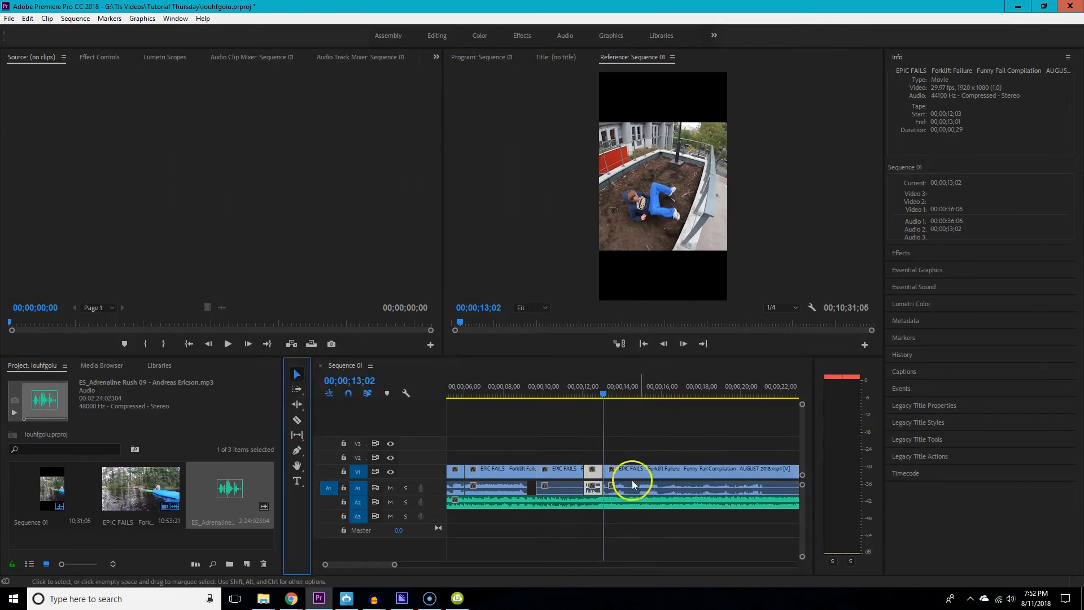
click(657, 489)
key(Delete)
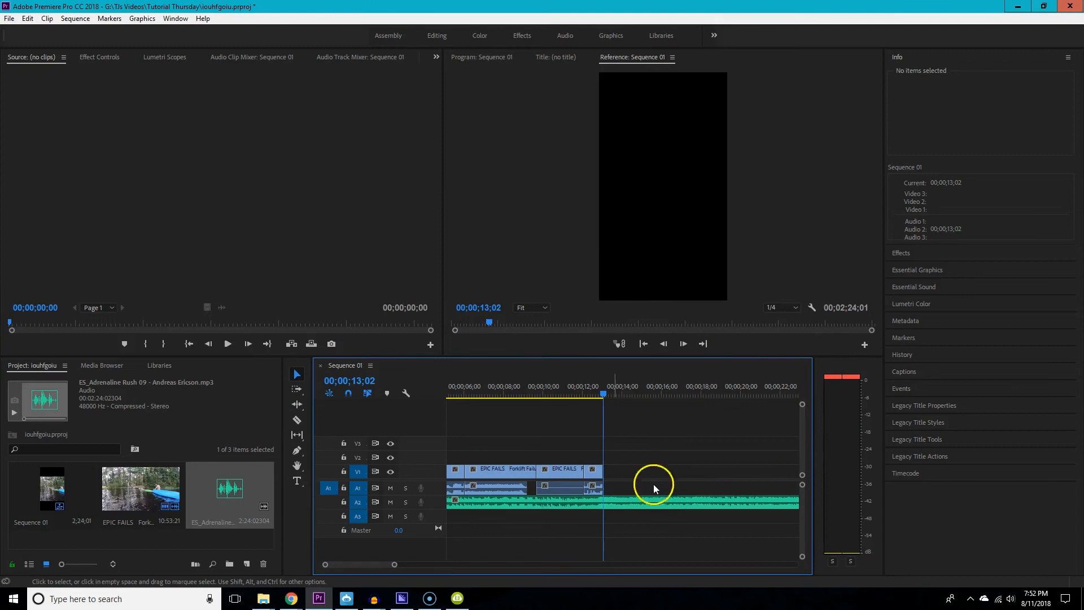
Split the music on A2 at the end of the video, 00;00;13;02, and delete the remainder
click(297, 420)
click(604, 500)
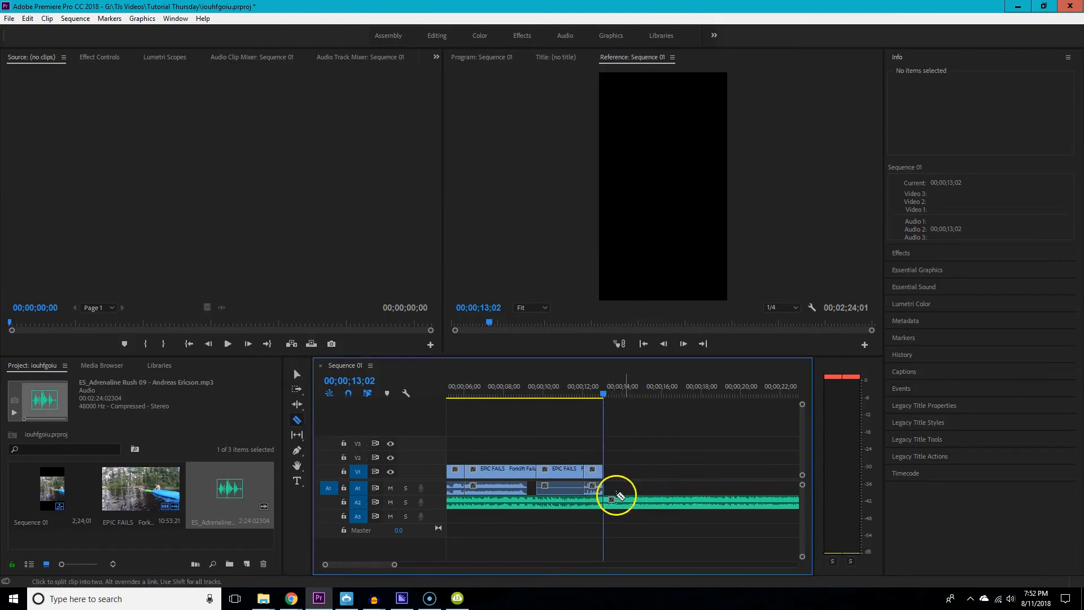
click(297, 374)
click(651, 500)
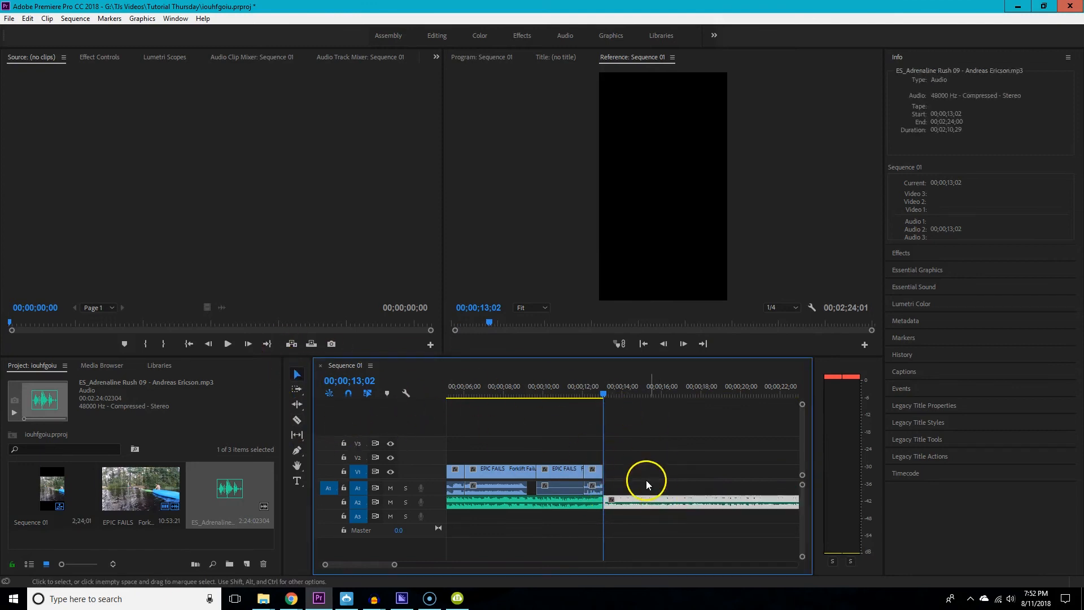
key(Delete)
Enlarge the sequence preview by resizing the surrounding panels and play the trimmed edit from the beginning
mouse_move(463, 395)
mouse_down()
mouse_move(422, 389)
mouse_move(458, 379)
mouse_up()
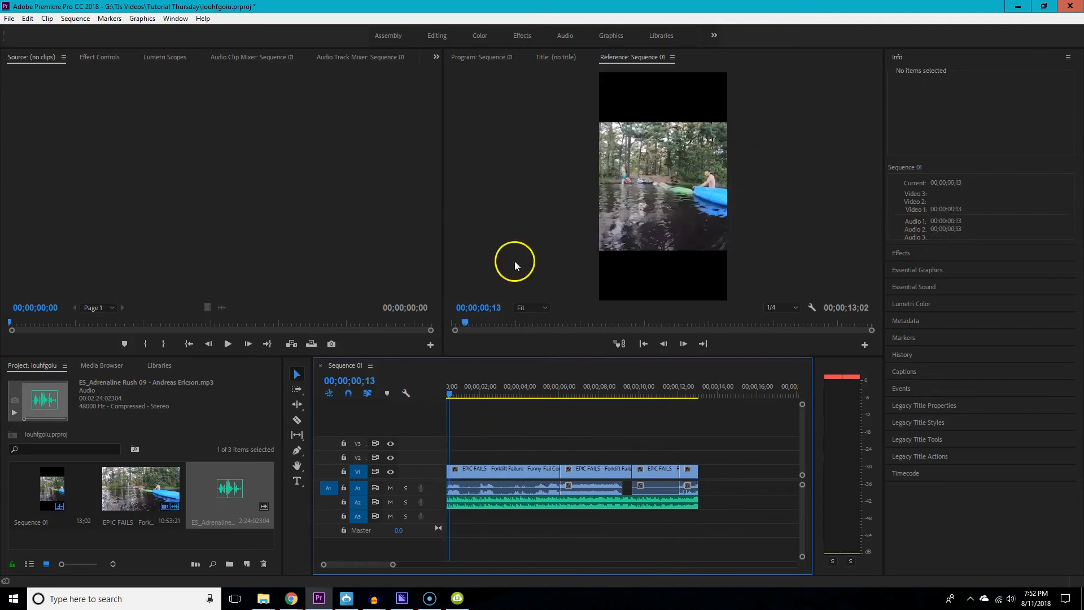
drag(444, 263, 229, 238)
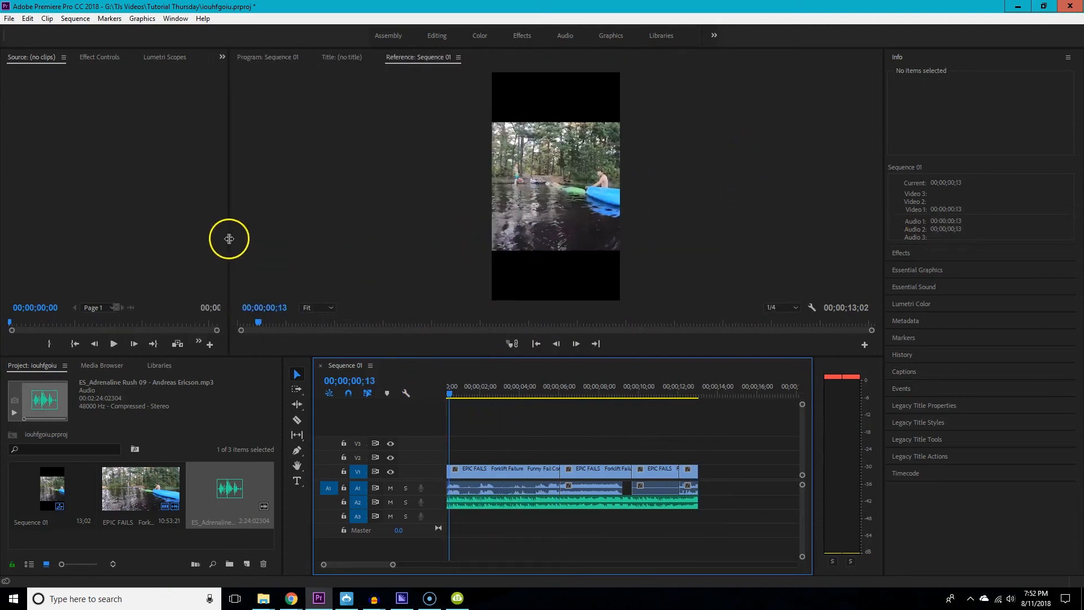
drag(402, 355, 400, 433)
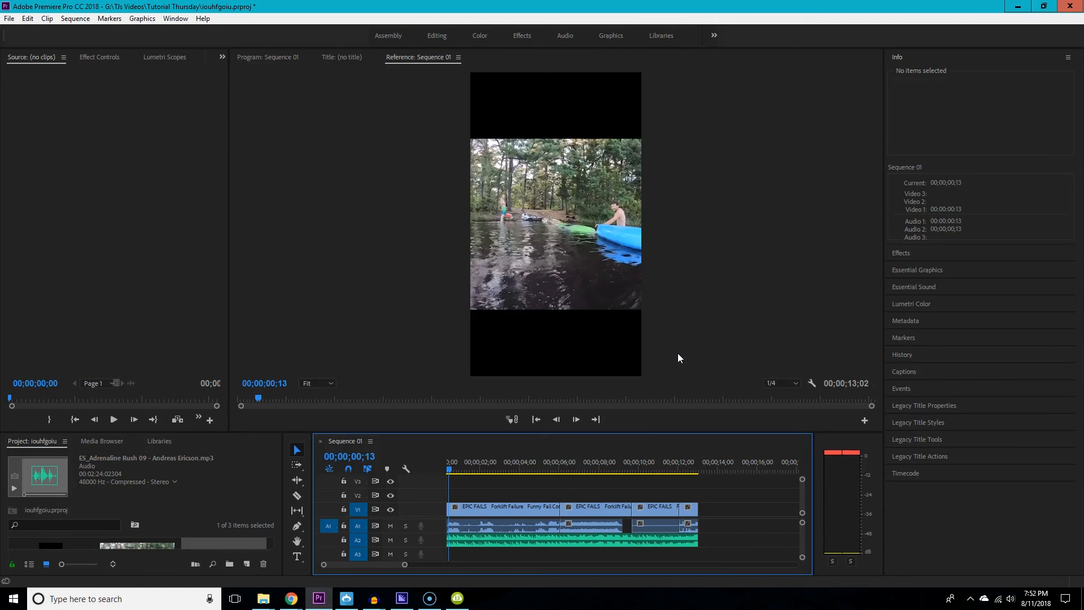
drag(449, 469, 424, 459)
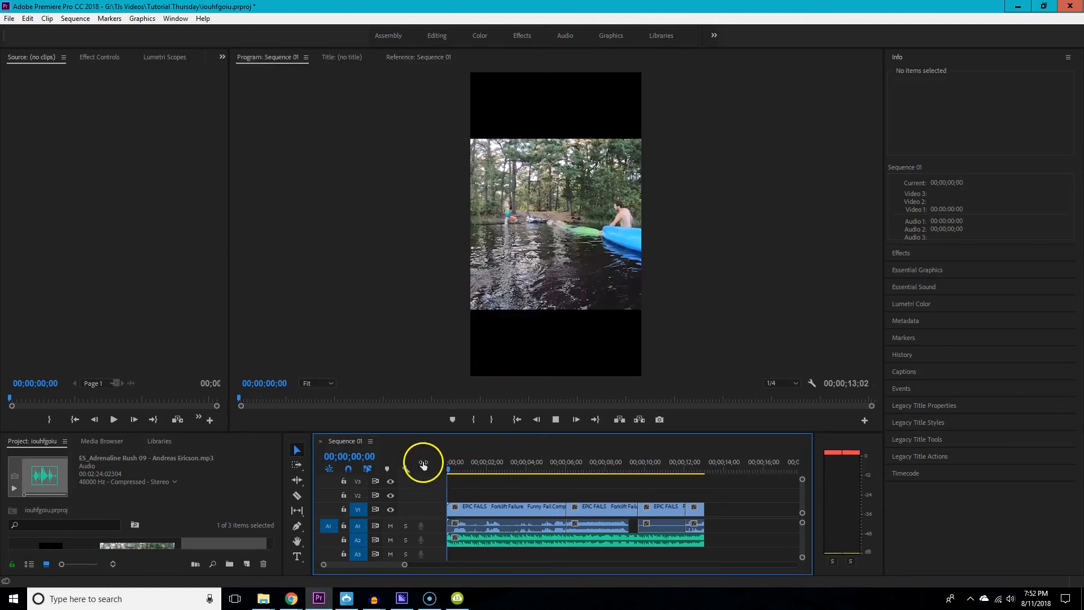
key(space)
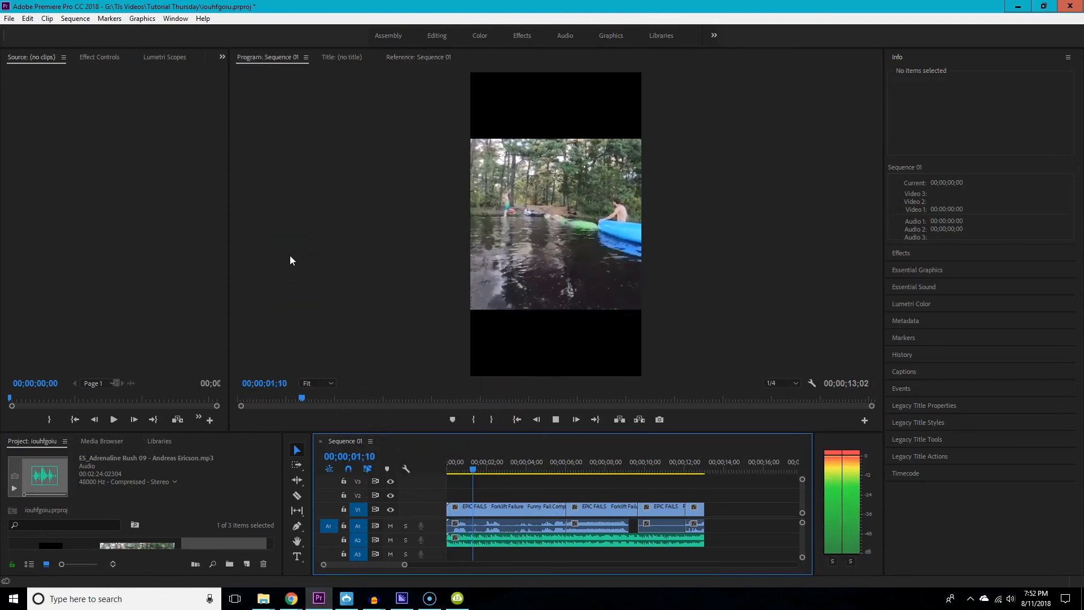